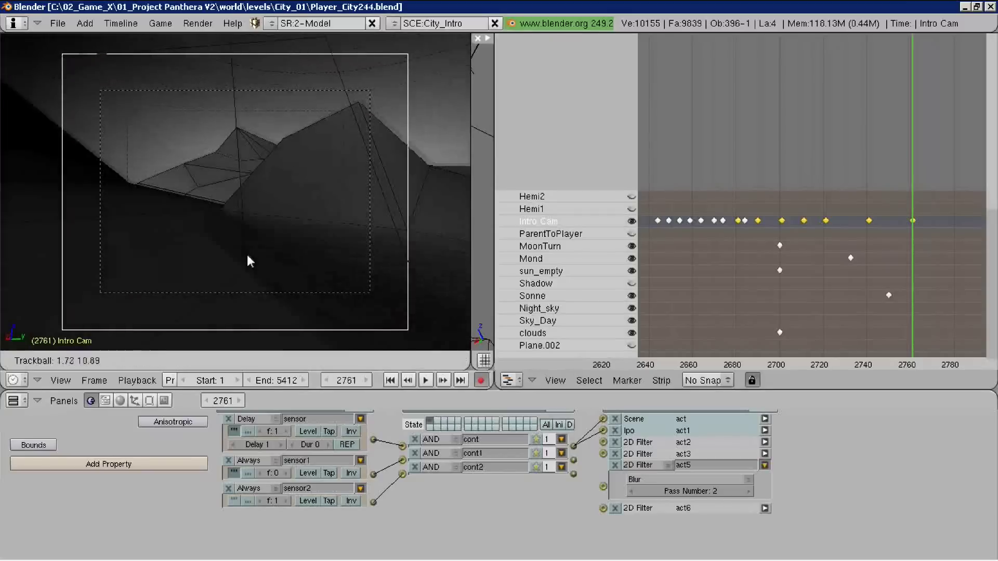
- Key the Intro Cam's opening flight poses up to frame 2774
left_click(249, 254)
key("Down")
key("Right")
key("Right")
key("Right")
key("g")
left_click(231, 177)
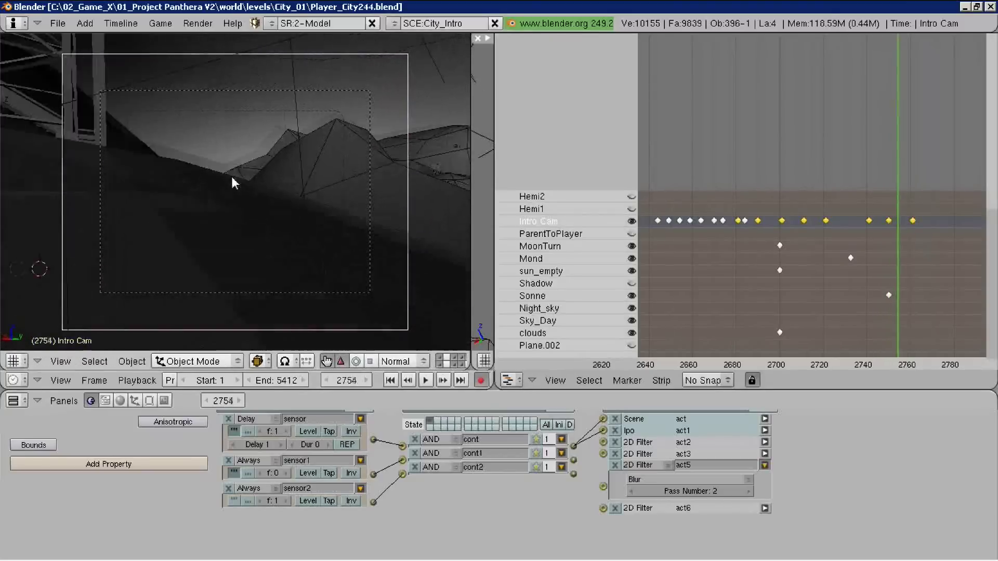
key("Up")
- Push the Intro Cam along its view axis and key poses around frames 2774–2786
key("Up")
key("g")
left_click(216, 154)
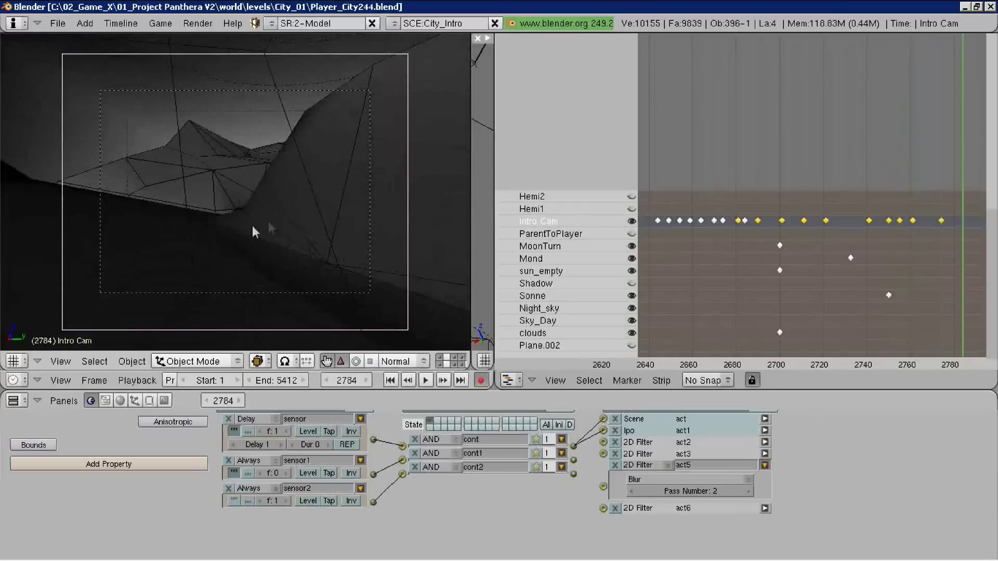
key("Up")
key("g")
key("z")
key("z")
key("Down")
key("Right")
key("Right")
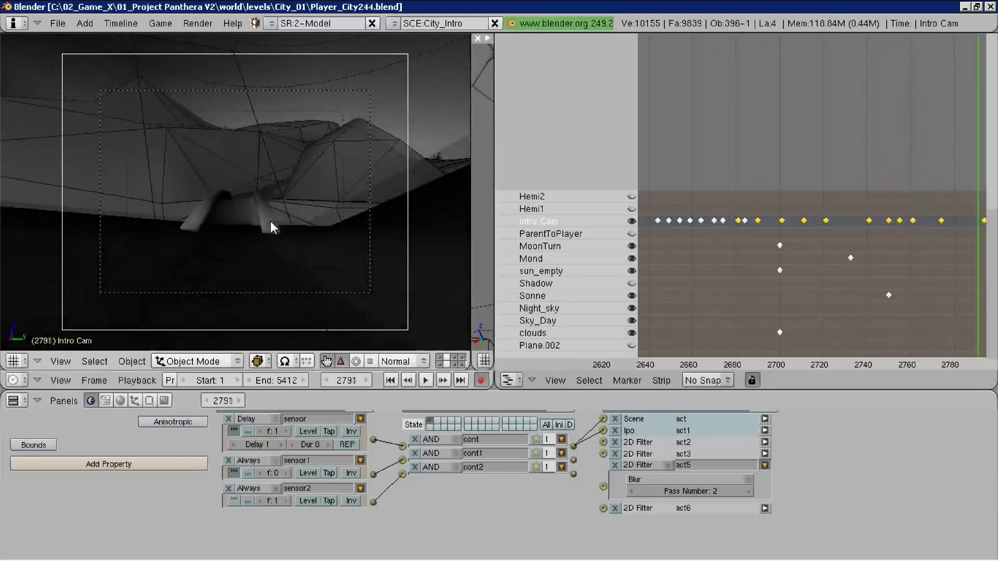
key("g")
- Rotate and move the Intro Cam to key its pose at frame 2818
key("Up")
key("Up")
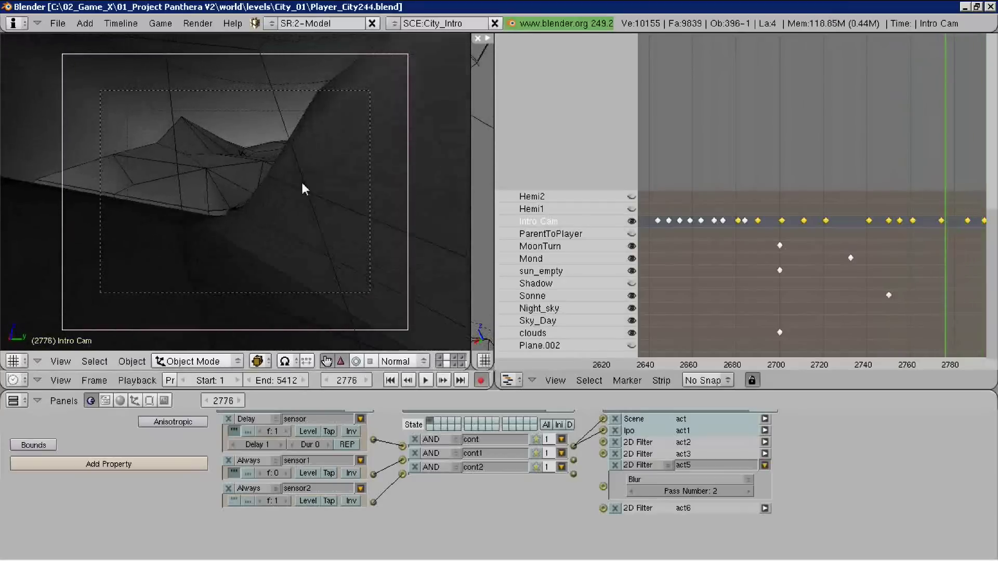
key("Up")
scroll(685, 184, "down", 2)
key("Right")
key("Right")
key("Right")
key("r")
key("r")
left_click(353, 234)
key("g")
left_click(346, 262)
- Reposition the Intro Cam along its view axis and key a pose near frame 2797
key("i")
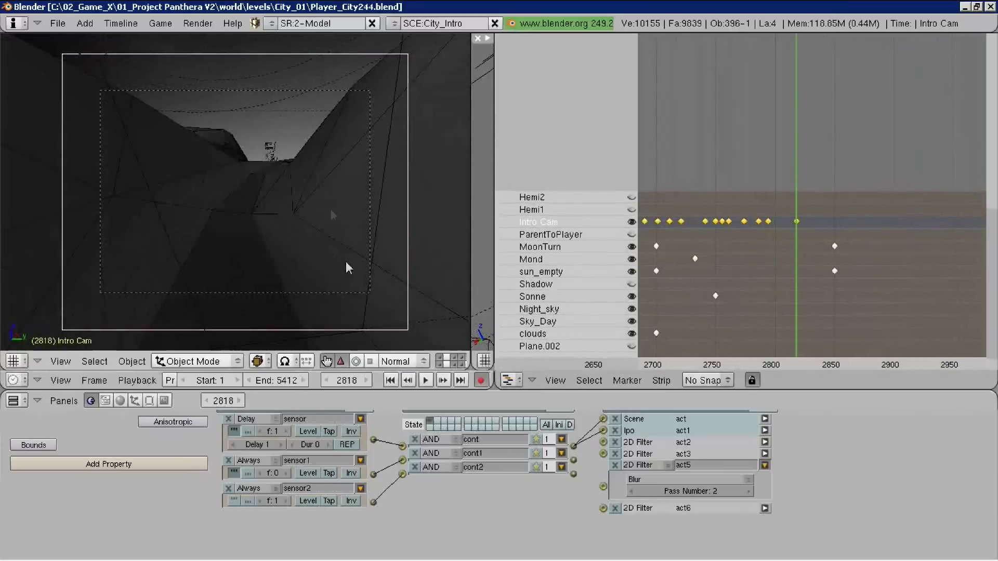
key("Down")
key("Down")
key("Left")
key("g")
left_click(335, 169)
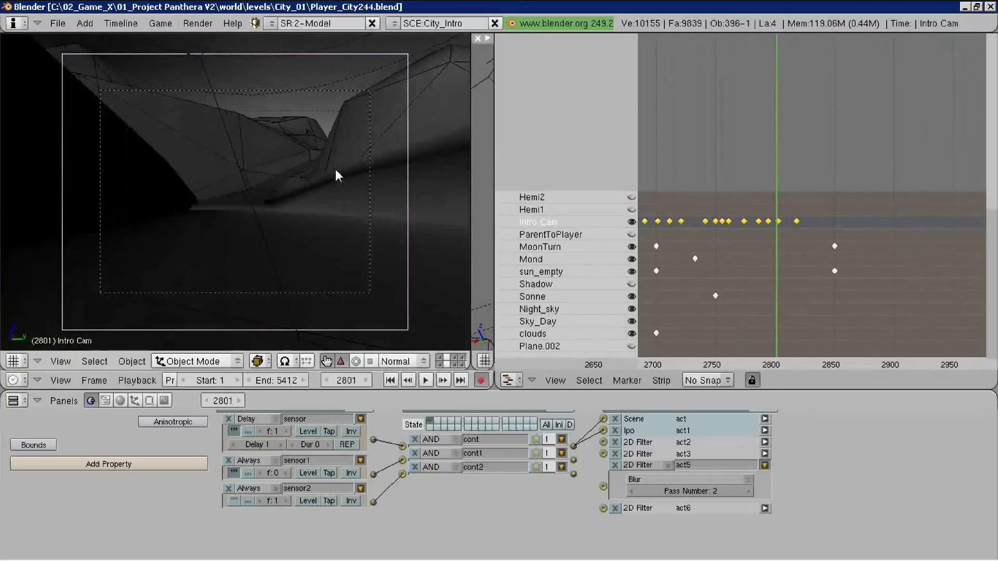
- Turn the Intro Cam toward the watchtower at frame 2837, then push it forward
key("i")
key("Up")
key("Up")
key("Up")
key("Up")
key("r")
key("r")
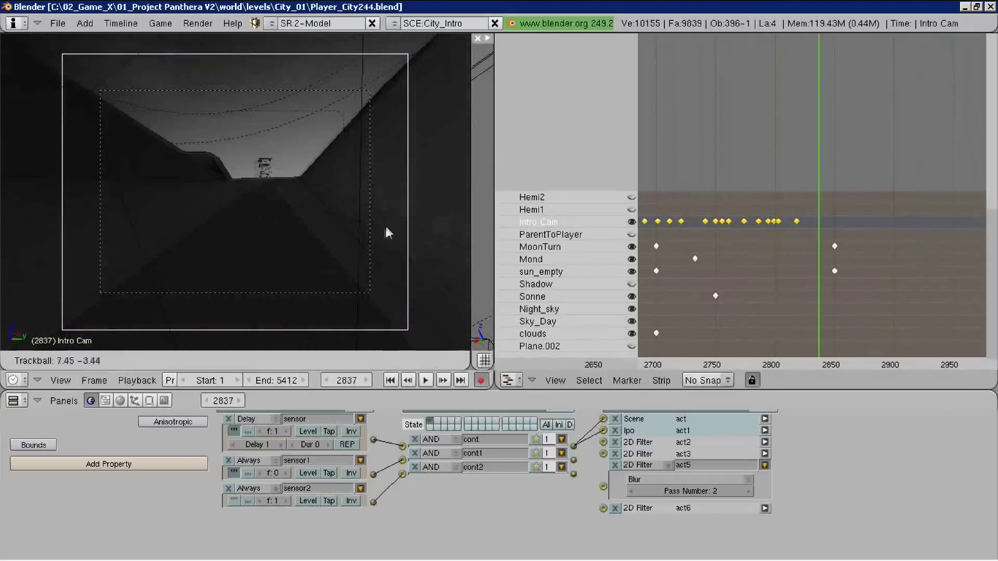
left_click(326, 139)
key("i")
key("g")
key("z")
key("z")
left_click(291, 226)
- Key poses around frame 2823, facing the terrain and then the watchtower
key("r")
key("r")
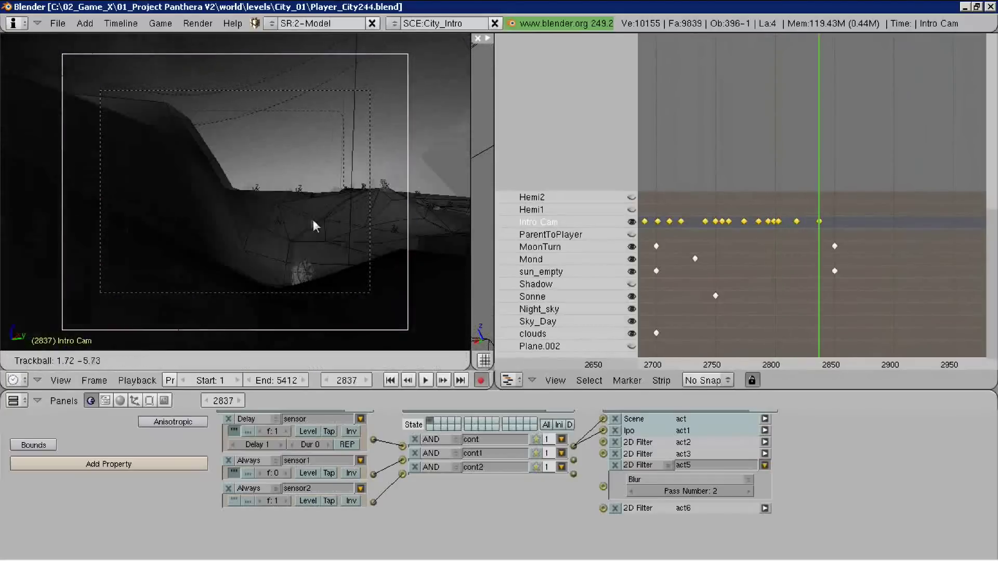
left_click(320, 229)
key("Left")
key("Left")
key("Left")
key("g")
left_click(288, 173)
key("Left")
key("Left")
key("Left")
key("g")
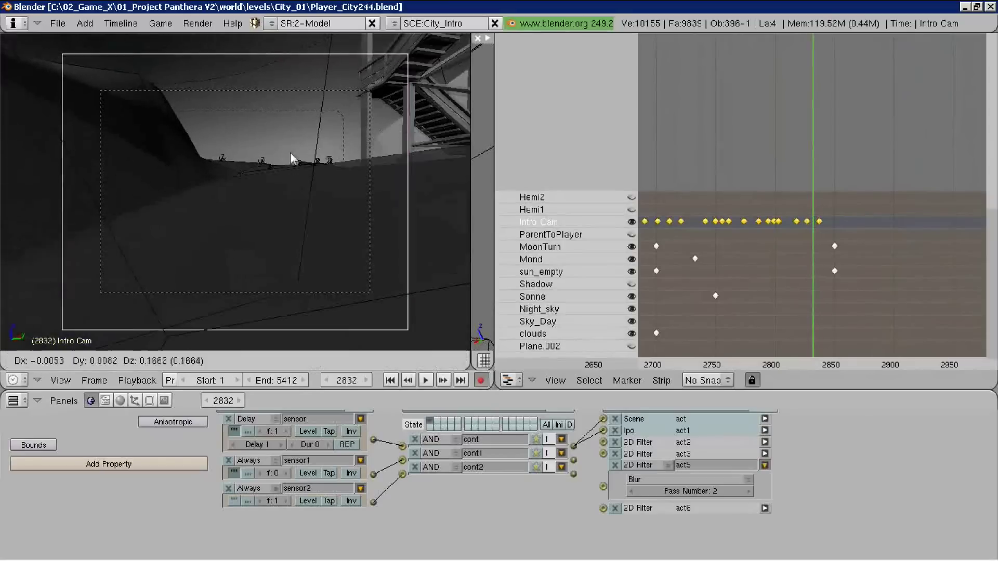
left_click(291, 149)
- Key Intro Cam positions at frame 2839 and, pushed along its view axis, at 2869
key("Up")
key("g")
left_click(344, 183)
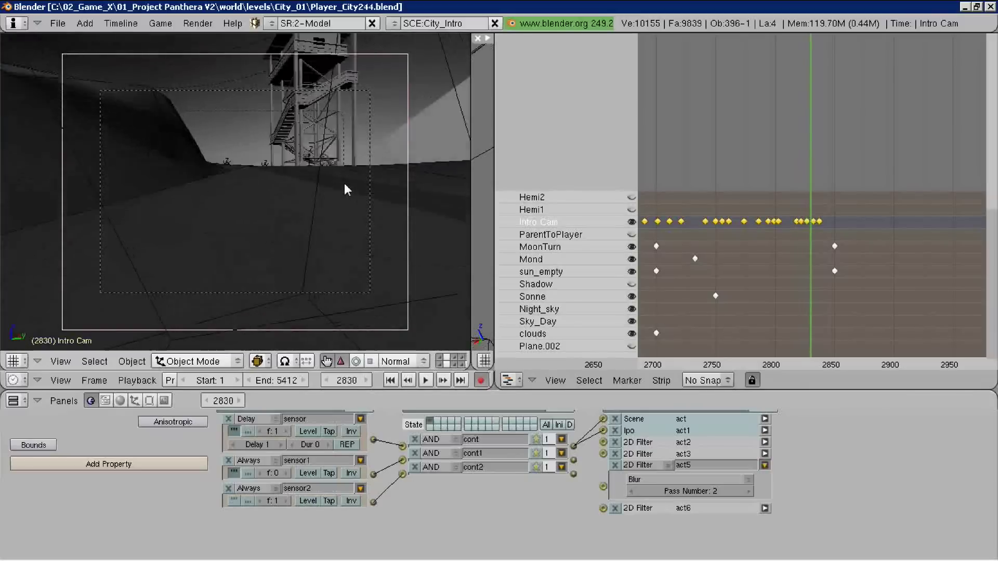
key("Right")
key("Right")
key("Right")
key("Up")
key("Up")
key("Up")
key("g")
key("z")
key("z")
left_click(288, 83)
- Move the Intro Cam to new poses around frames 2847–2849
key("g")
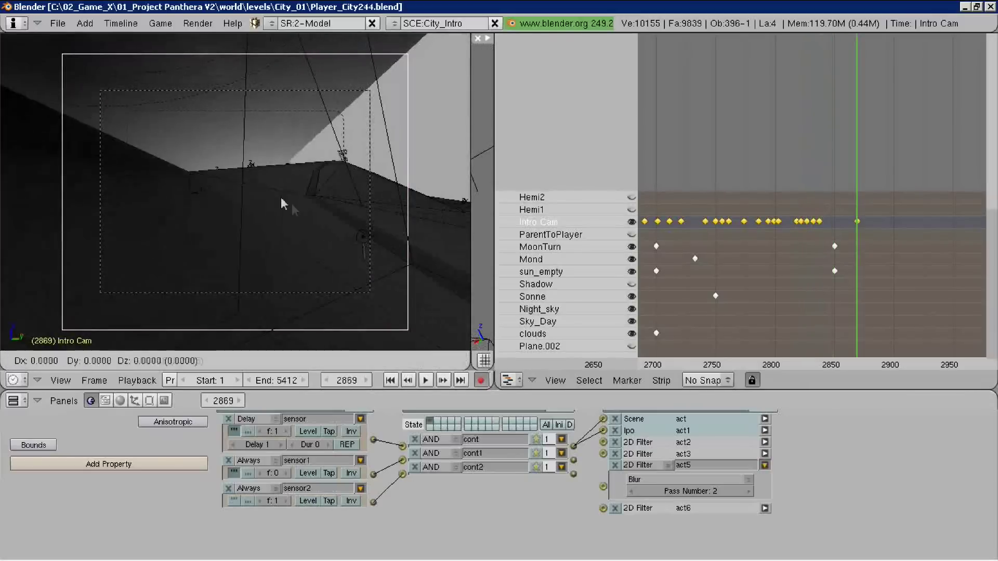
left_click(348, 150)
key("Down")
key("Down")
key("g")
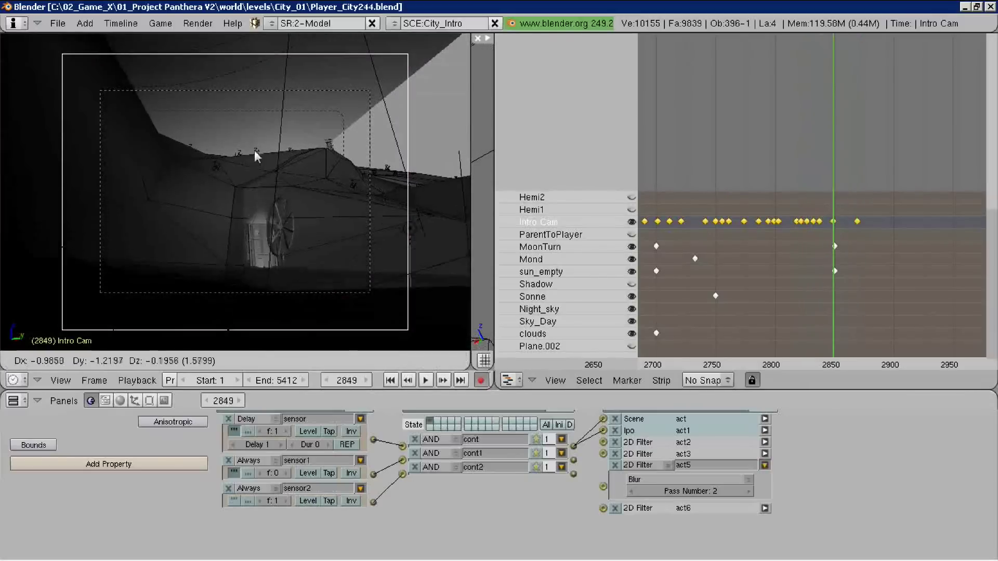
left_click(246, 120)
key("Left")
key("Left")
- Key an axis-constrained Intro Cam pose at frame 2862, then review the flight
key("Up")
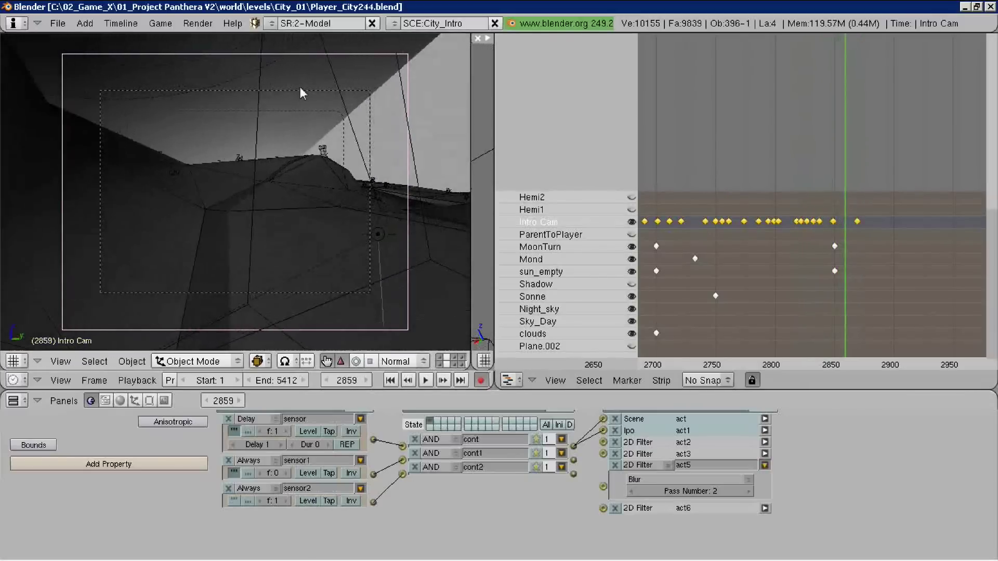
key("Right")
key("Right")
key("Right")
key("g")
left_click(317, 229)
key("Right")
key("Right")
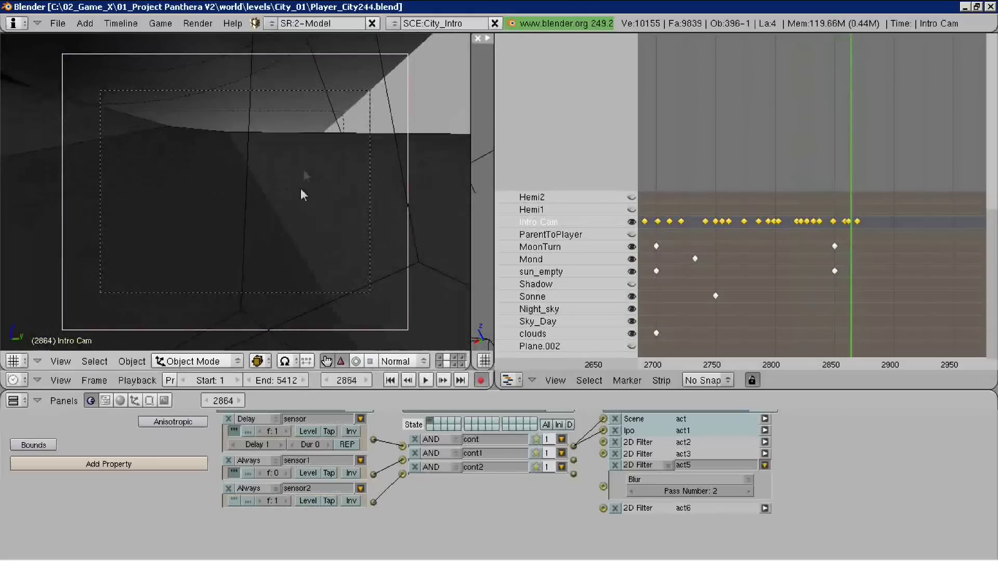
key("Down")
key("Left")
- Push the Intro Cam along its view axis and key it at frame 2882
key("Down")
key("Left")
key("Left")
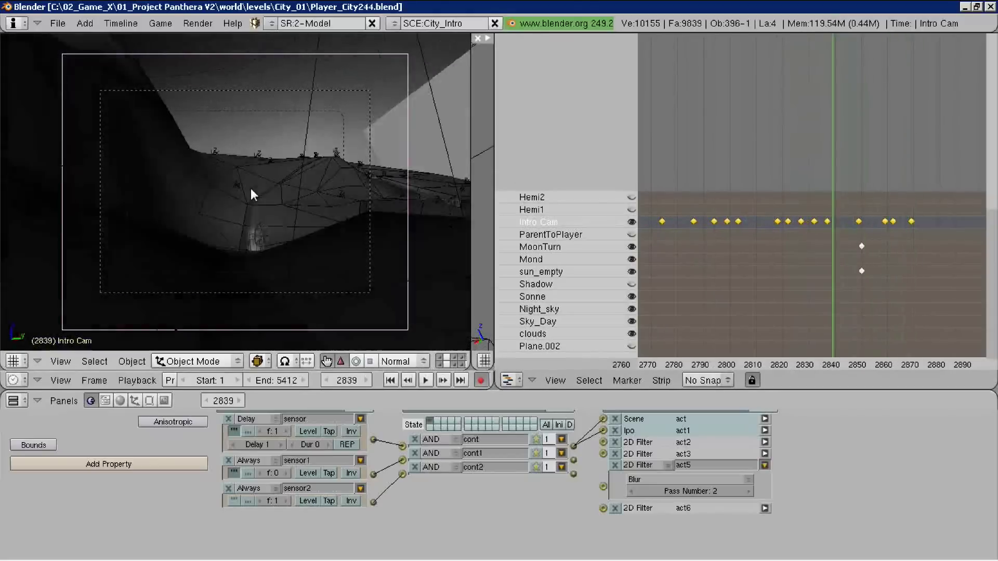
key("Left")
key("Left")
key("Left")
key("Up")
key("Up")
key("Up")
key("Right")
key("Right")
key("Right")
key("g")
left_click(255, 189)
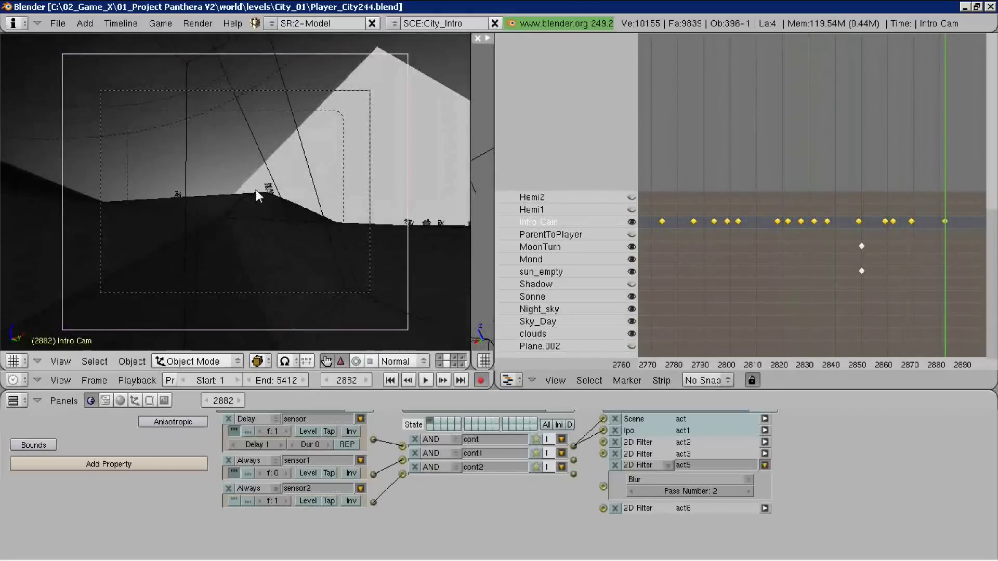
- Move and rotate the Intro Cam to key a pose around frame 2874
key("g")
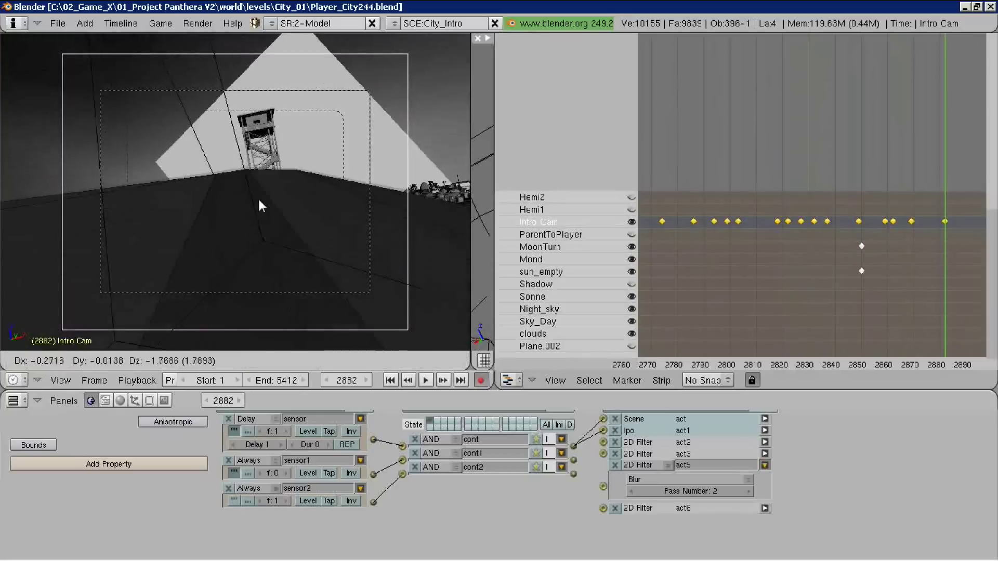
left_click(260, 204)
key("Down")
key("Right")
key("Right")
key("g")
left_click(295, 219)
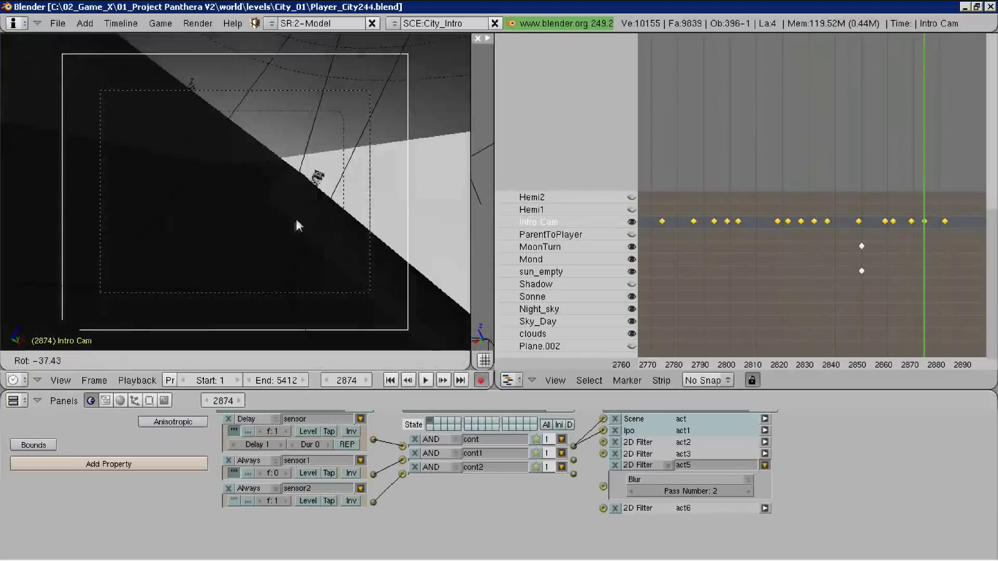
key("r")
key("r")
left_click(298, 247)
- Delete the stray Intro Cam keyframe near frame 2875
key("Left")
key("Left")
key("Left")
key("Right")
key("Right")
key("Right")
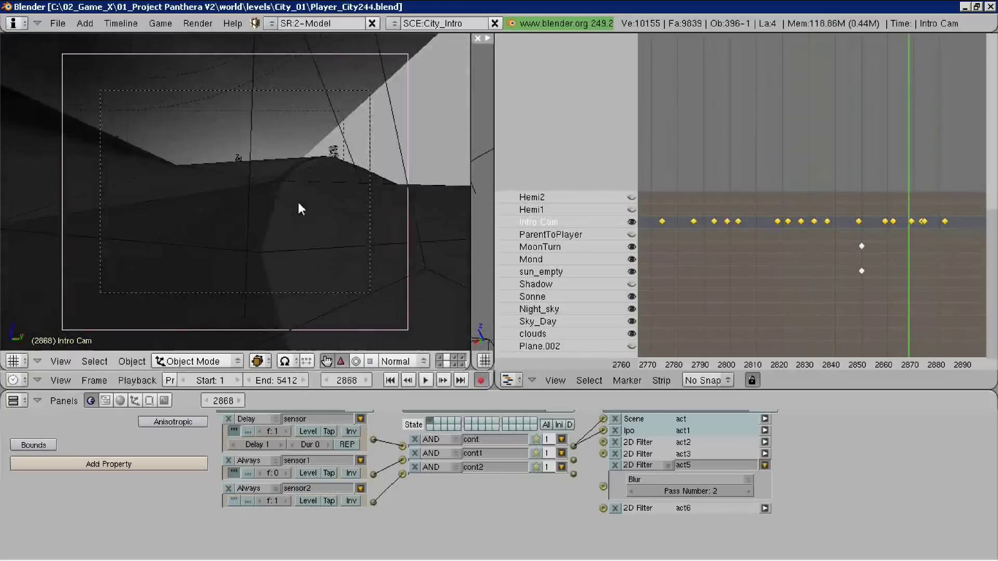
key("Right")
key("Right")
key("Right")
key("x")
key("Down")
key("Down")
key("Down")
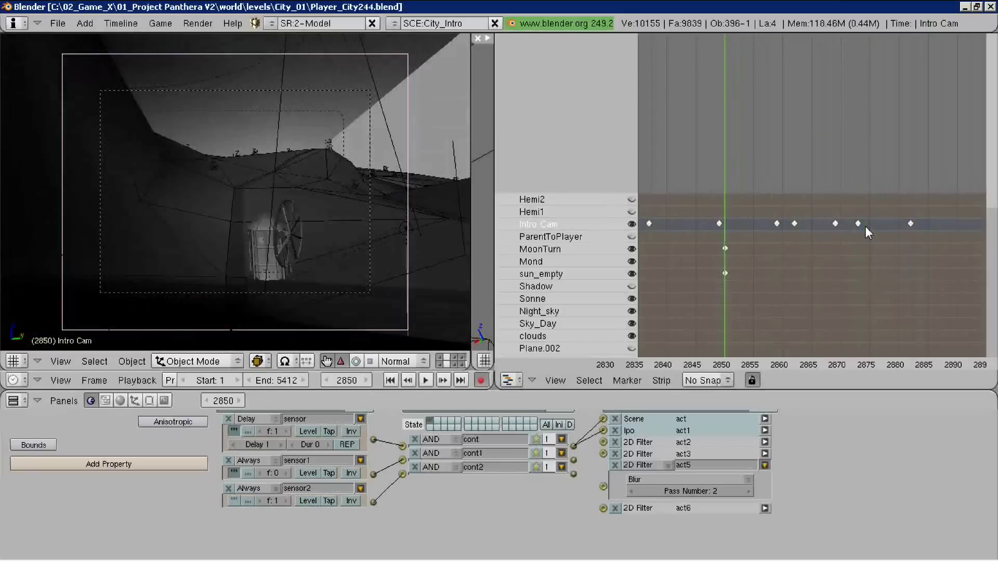
- Key Intro Cam moves at frame 2889 and, pushed toward the city, at 2909
key("Up")
key("Up")
key("Up")
key("Right")
key("Right")
key("g")
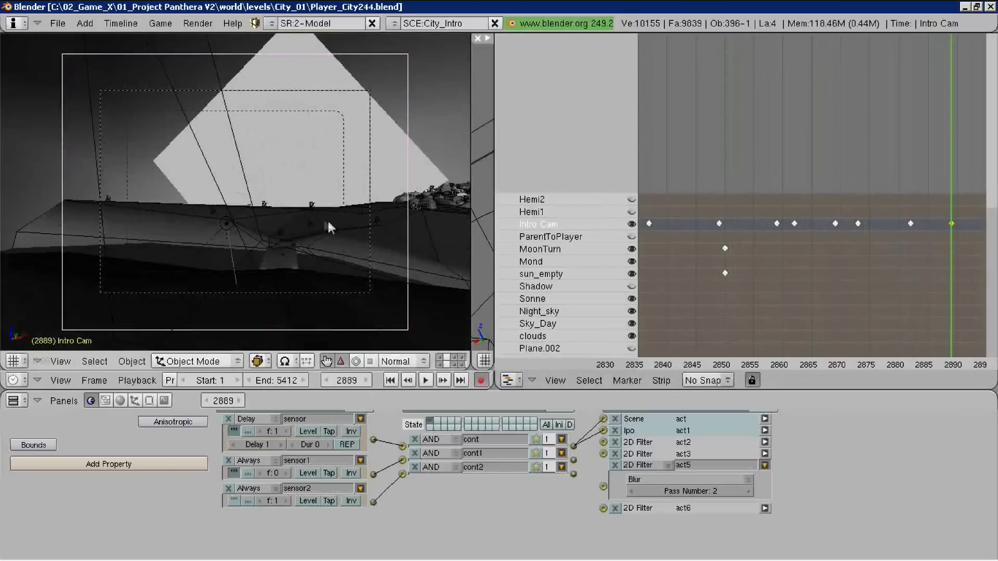
left_click(301, 223)
key("Up")
key("Up")
key("g")
key("z")
key("z")
left_click(166, 151)
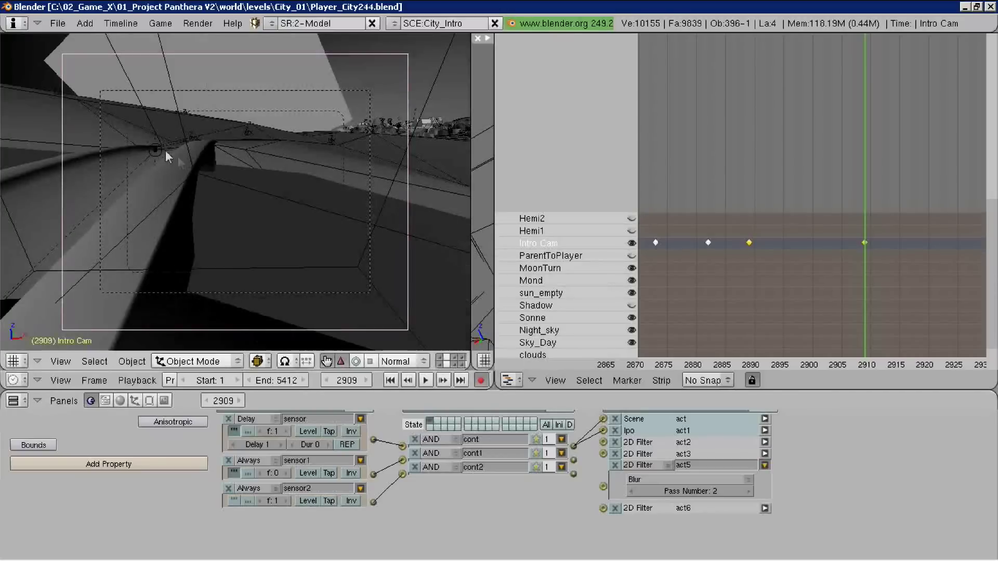
- Adjust the Intro Cam's depth and position to key its pose at frame 2896
key("g")
key("z")
key("z")
left_click(259, 145)
key("Down")
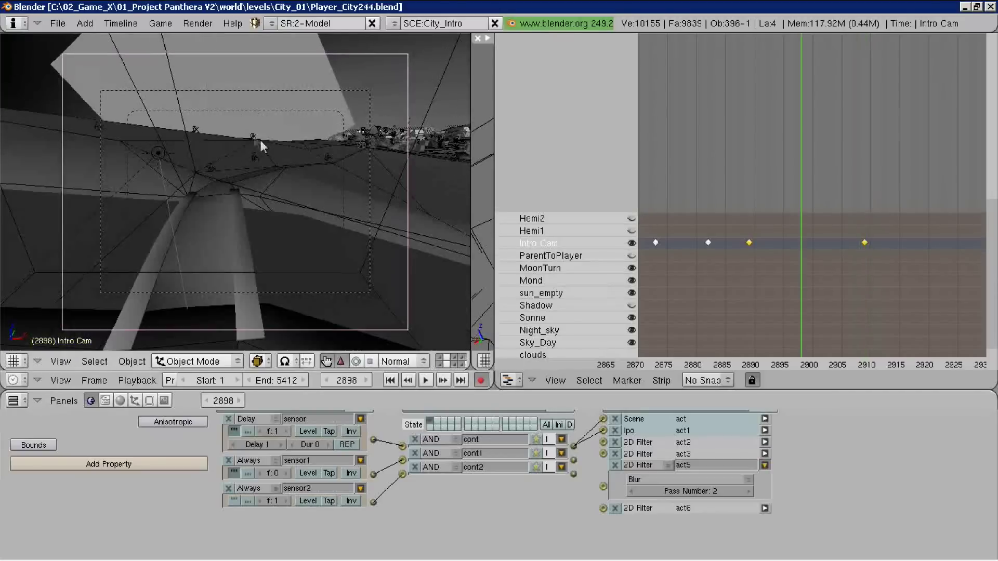
key("g")
left_click(289, 279)
key("Left")
key("Left")
key("Left")
key("g")
left_click(308, 211)
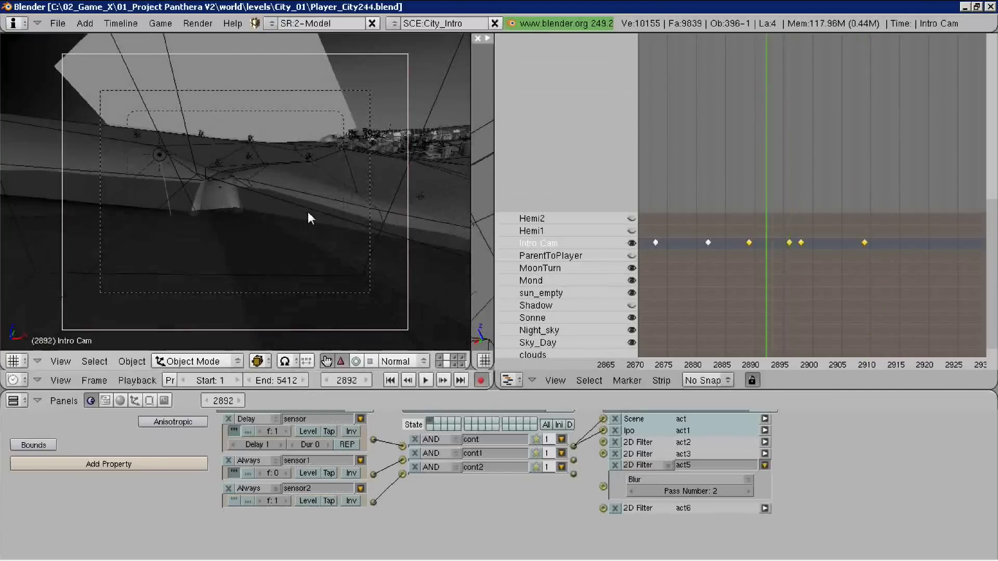
- Refine and key the Intro Cam's rotation at frame 2909
key("Up")
key("Right")
key("Right")
key("Right")
key("r")
left_click(385, 160)
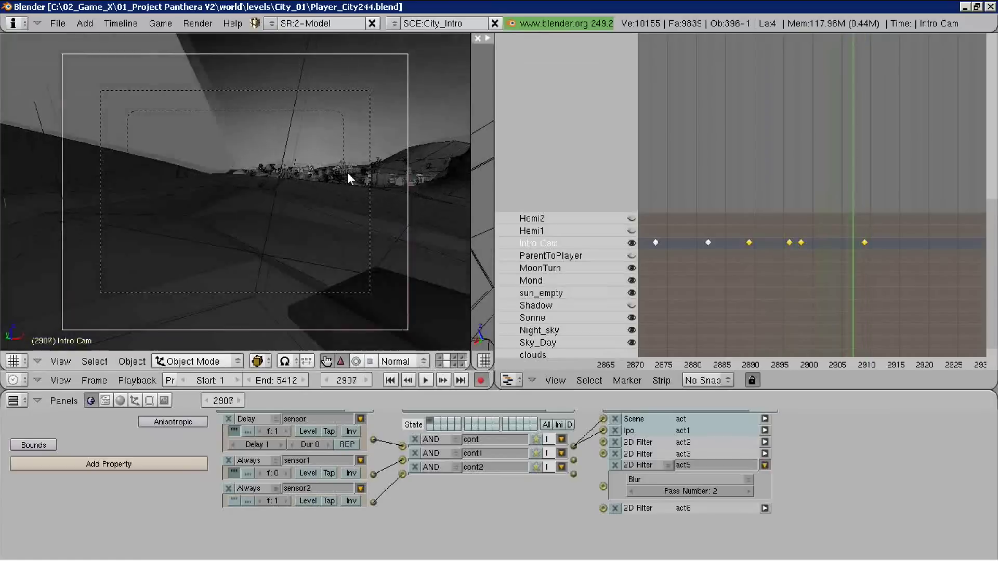
key("Left")
key("Left")
key("Left")
key("r")
key("r")
left_click(306, 207)
- Advance to frames 2920–2940 and push the Intro Cam toward the city
key("Up")
key("Up")
key("Up")
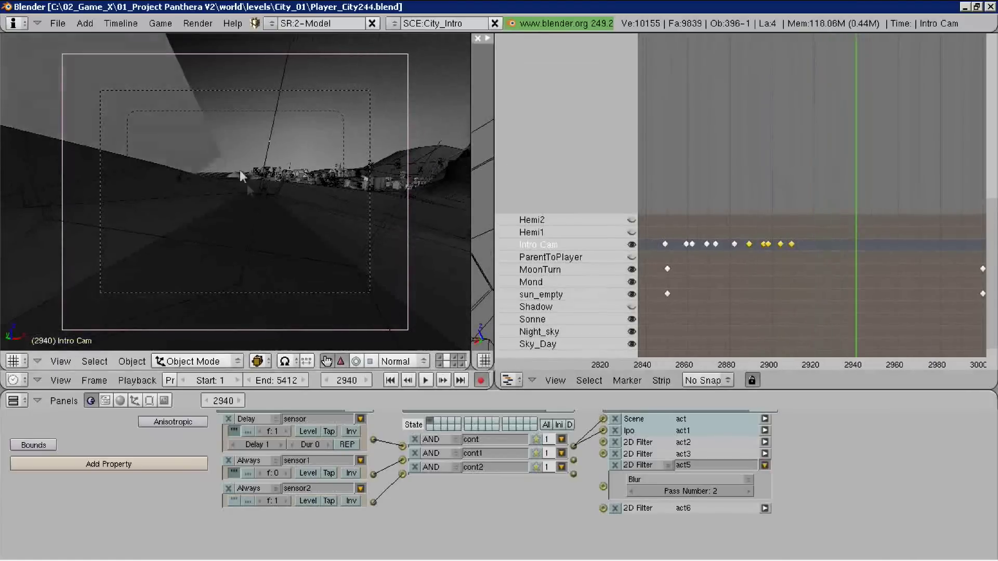
key("g")
key("z")
key("z")
scroll(257, 210, "down", 2)
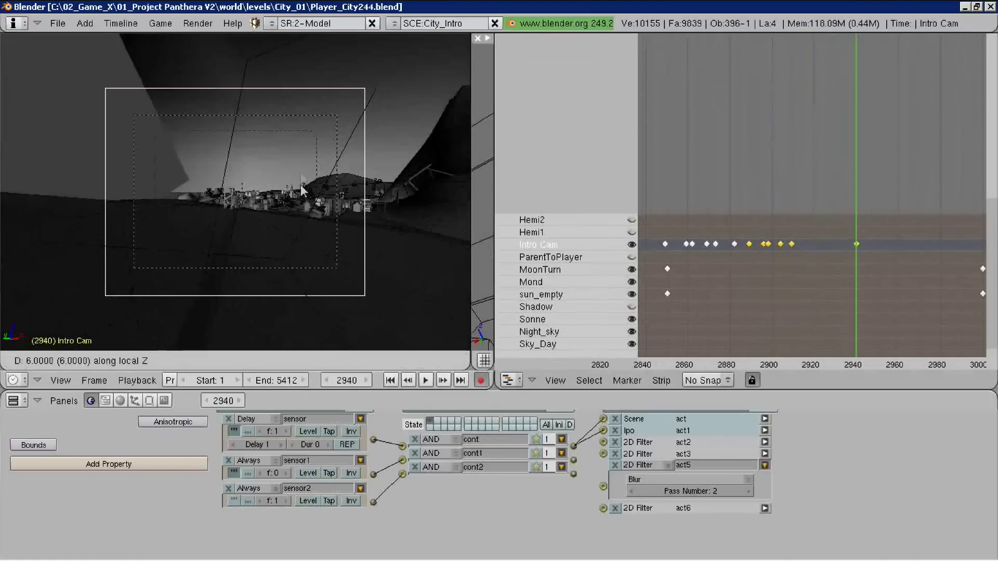
- Place the Intro Cam toward the city, widen the side wireframe view, and advance to frame 2949
left_click(300, 185)
left_click_drag(494, 182, 654, 182)
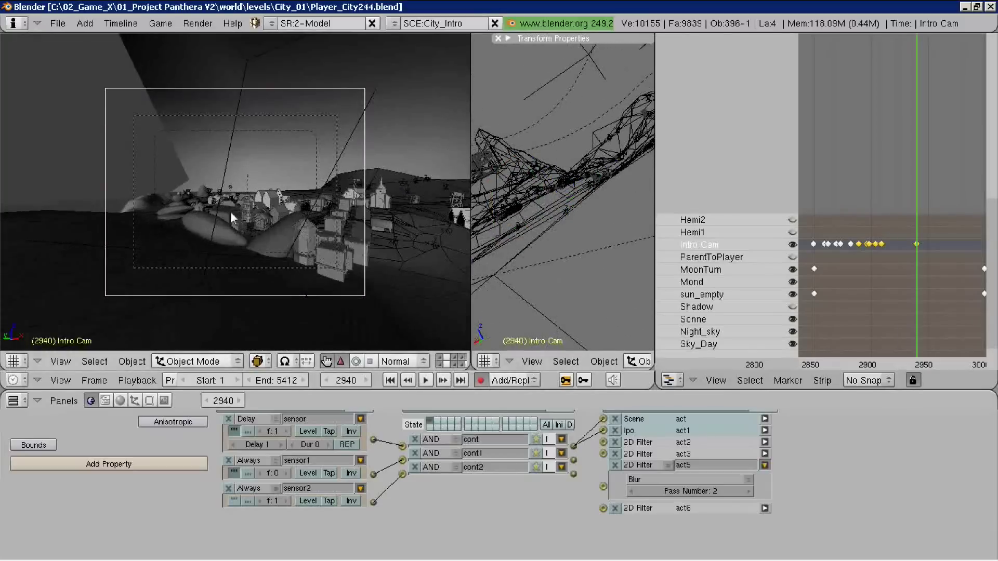
key("Down")
key("Down")
key("g")
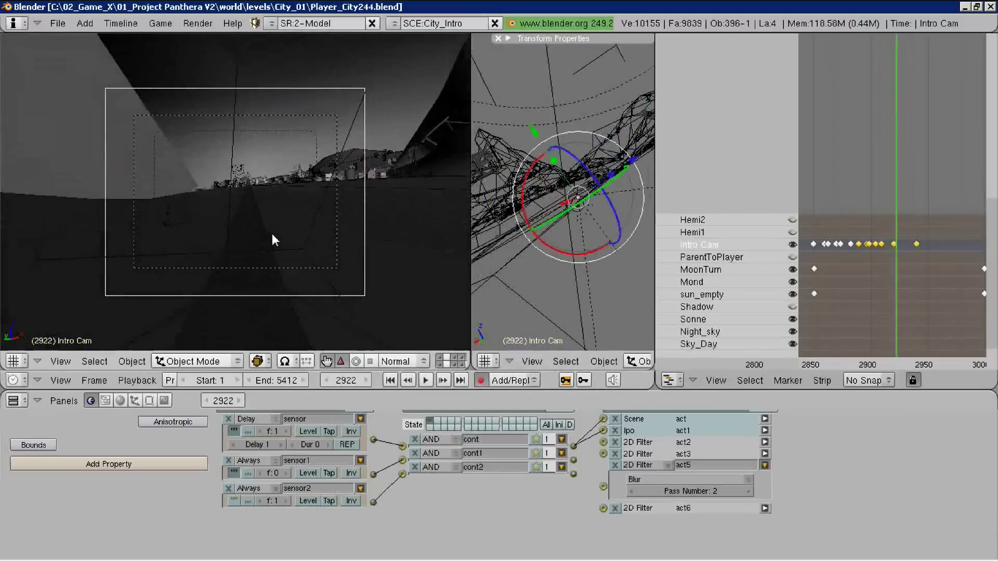
key("Right")
key("Right")
key("Right")
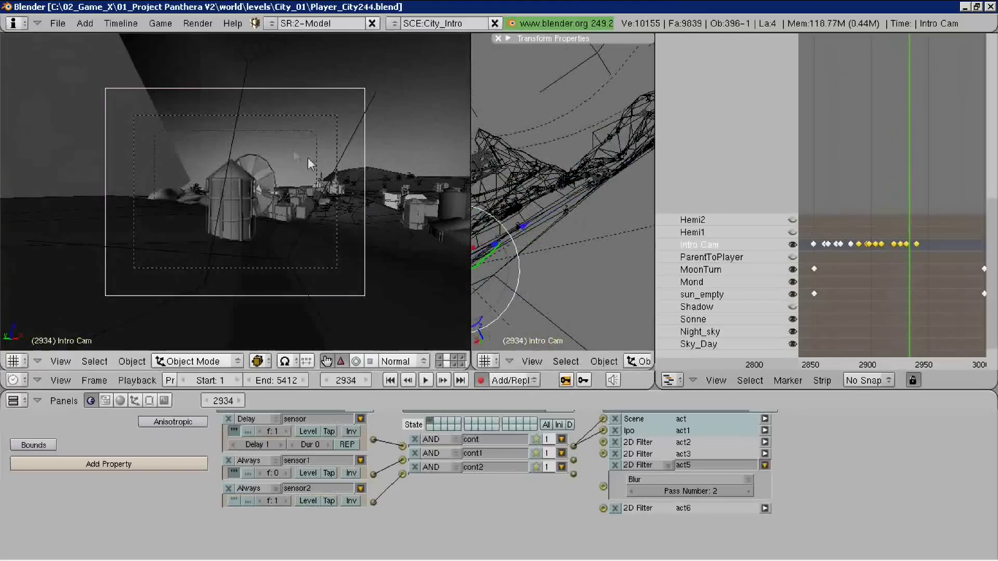
key("Right")
key("Right")
key("Right")
key("Right")
key("Right")
key("Right")
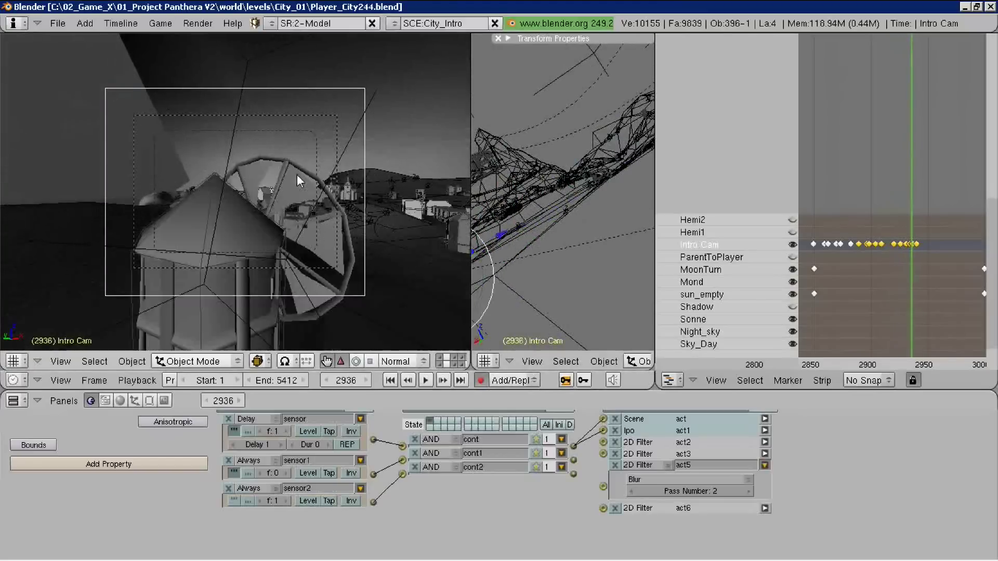
key("Right")
key("Right")
key("Right")
key("Right")
key("Right")
key("Right")
key("Right")
key("Right")
key("Right")
- Reposition the Intro Cam at frame 2949 and push it forward along its local Z axis
key("g")
left_click(289, 151)
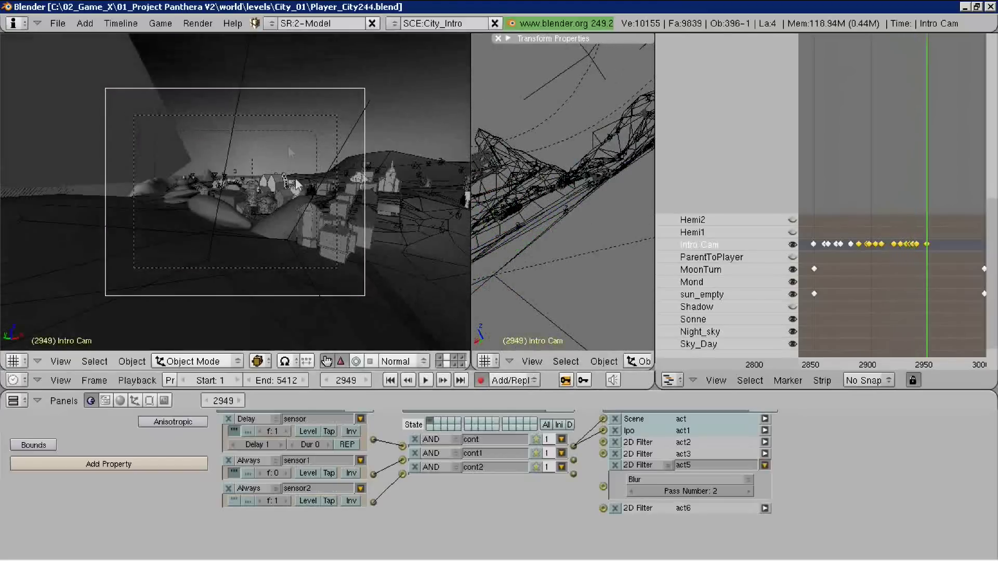
key("g")
key("z")
key("z")
left_click(251, 186)
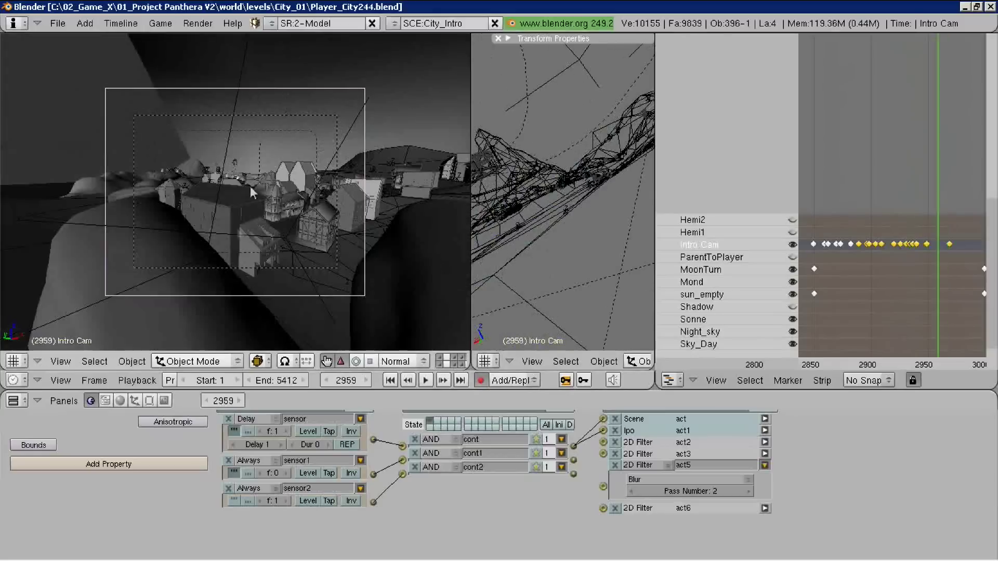
- Rotate the Intro Cam toward the rooftops at frames 2963 and 2986
key("Left")
key("Left")
key("Left")
key("r")
key("r")
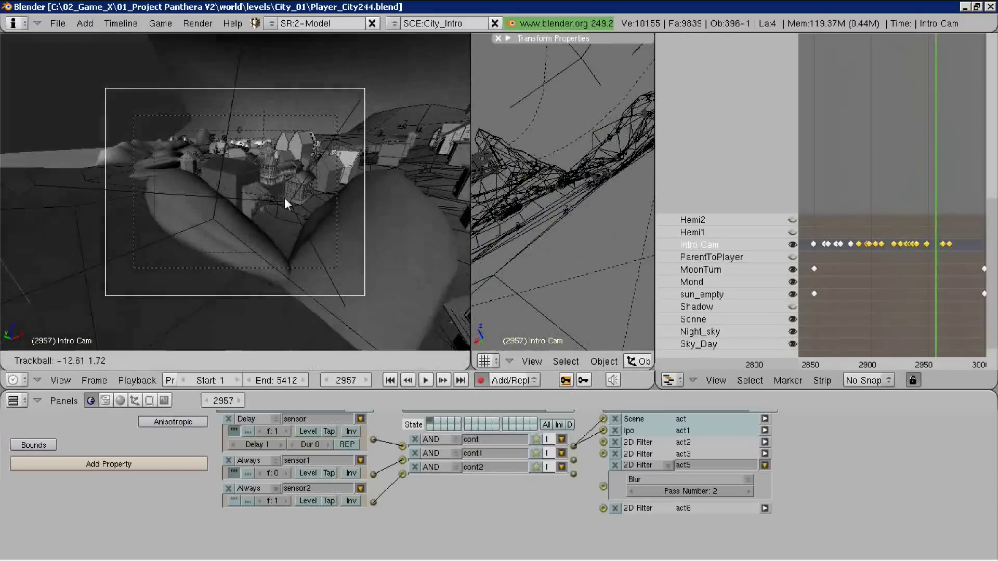
left_click(285, 197)
key("Right")
key("Right")
key("Right")
key("Up")
key("Up")
key("r")
key("r")
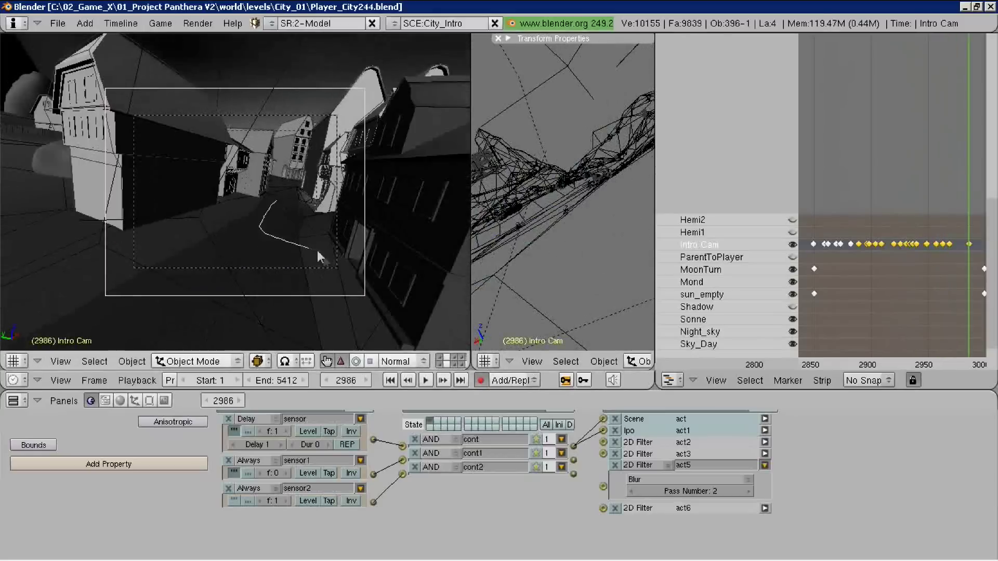
left_click(301, 259)
- Key the Intro Cam's position at frame 3006 and its rotation near frame 3022
left_click(315, 136)
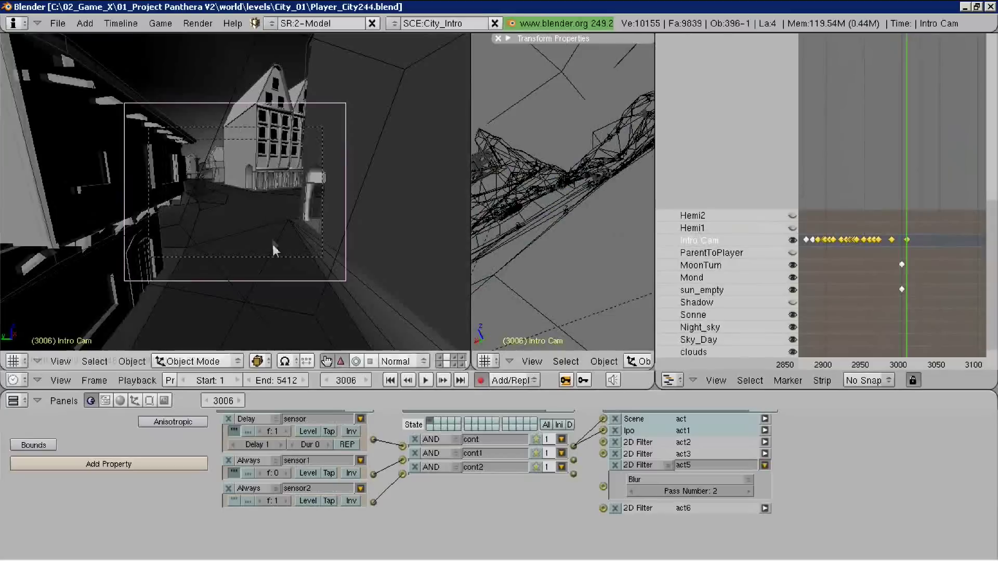
key("Up")
key("Right")
key("Right")
key("Right")
key("r")
key("r")
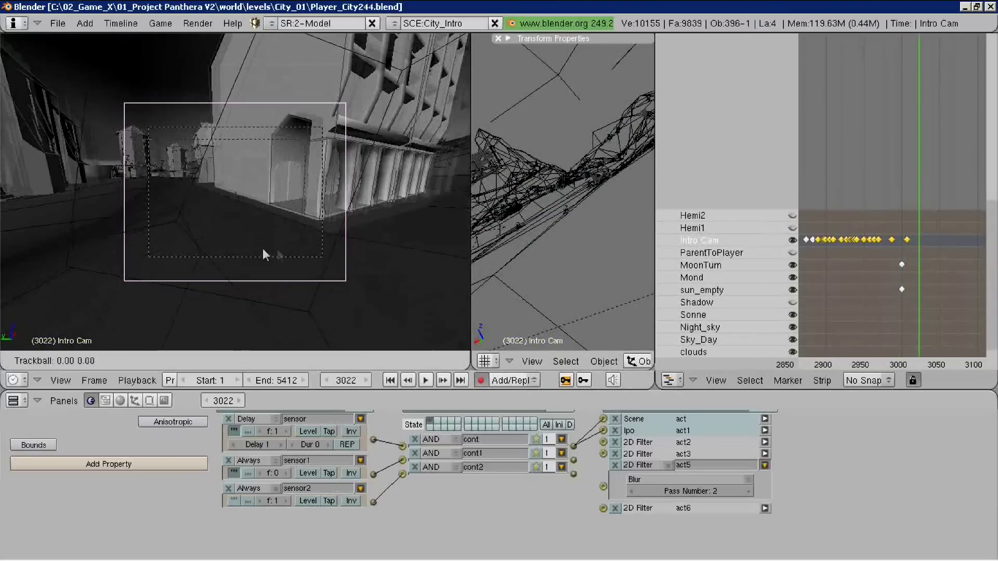
left_click(252, 192)
- Select the Intro Cam keyframe near frame 3006 and review frames 2995 to 3048
key("Down")
key("Left")
key("Left")
key("Left")
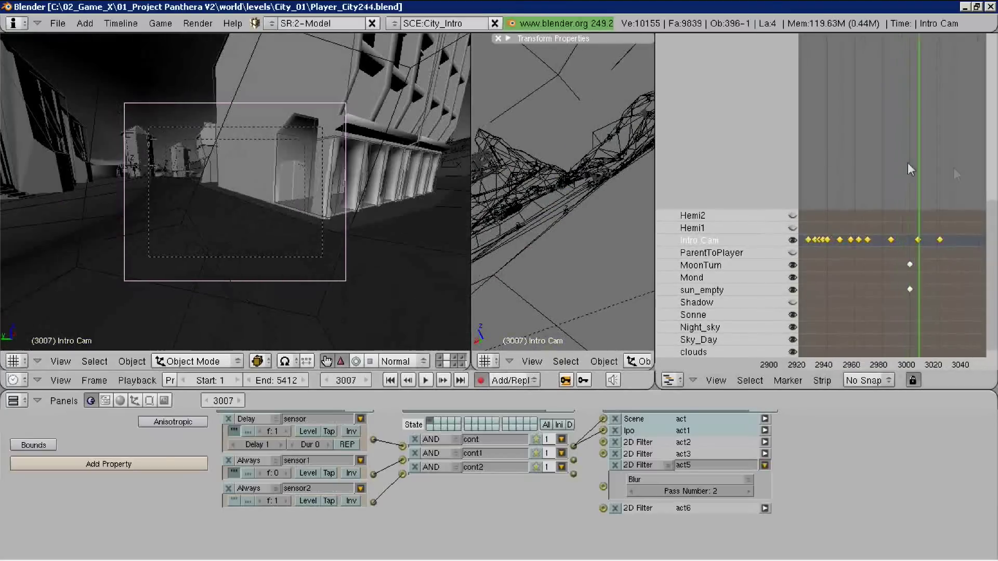
key("Left")
scroll(909, 169, "up", 2)
right_click(930, 240)
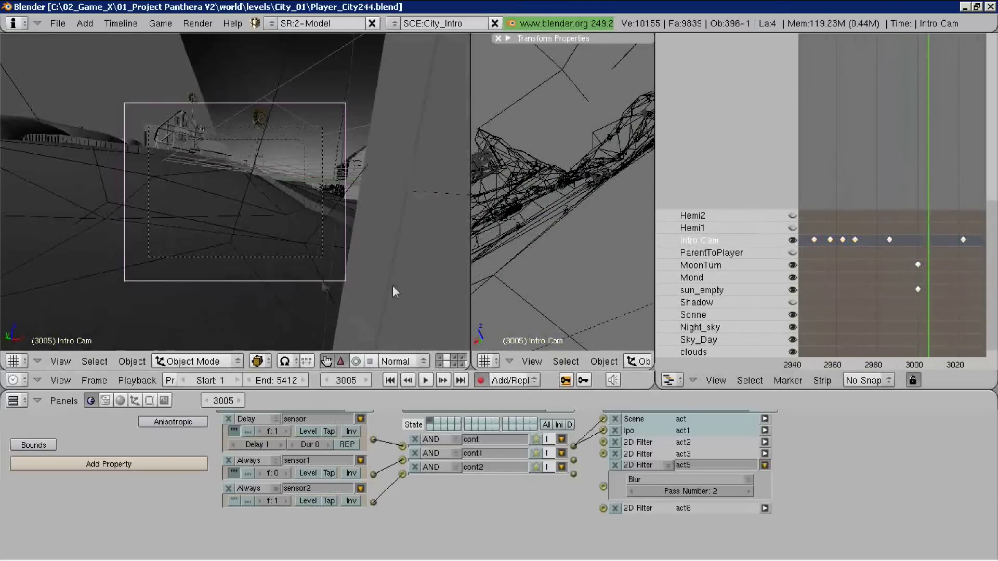
key("Down")
key("Left")
key("alt+a")
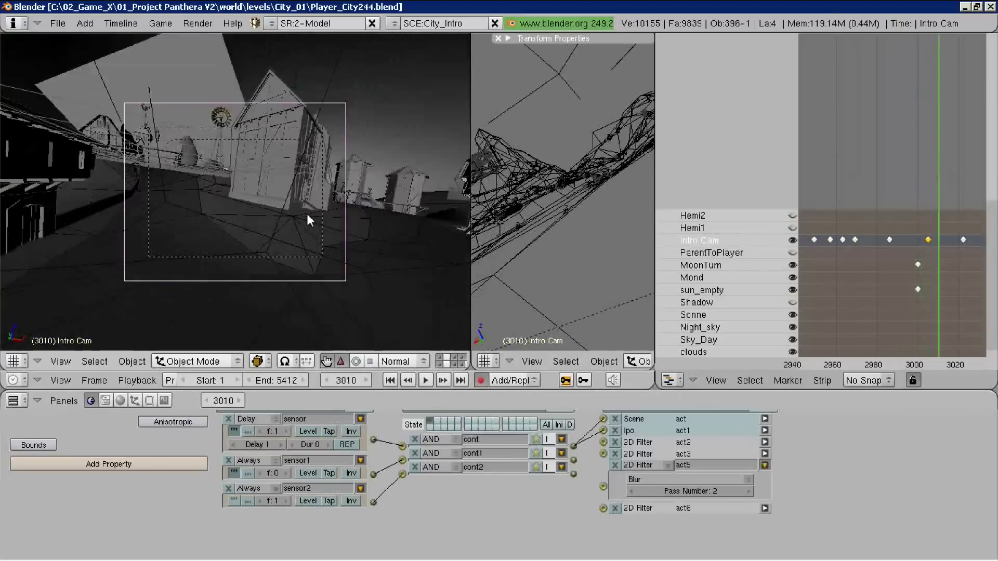
- Move and turn the Intro Cam toward the wall around frames 3048–3062
key("g")
key("z")
key("z")
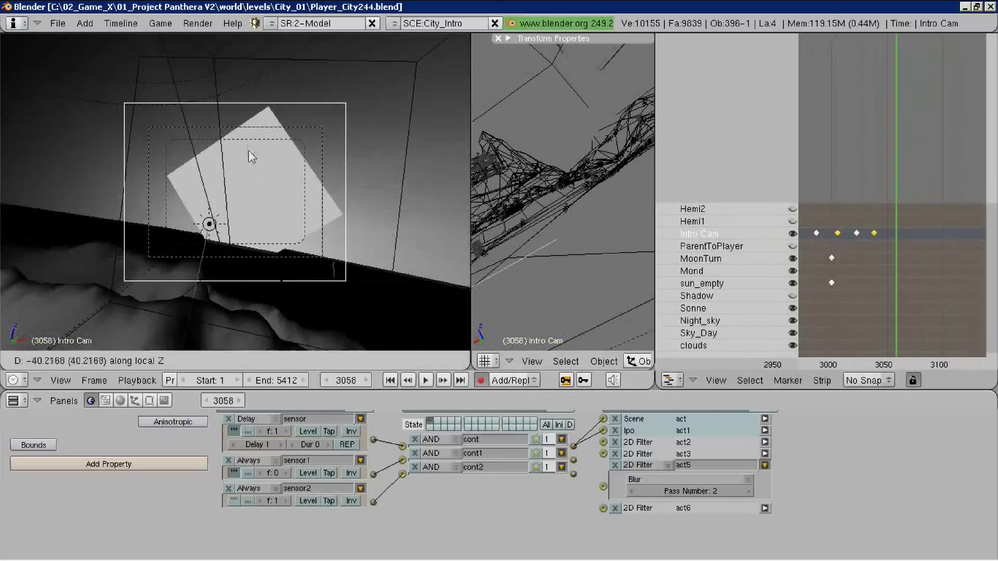
left_click(248, 151)
key("r")
key("r")
left_click(300, 139)
key("Left")
- Key new Intro Cam positions at frames 3042, 3088 and 3098
key("g")
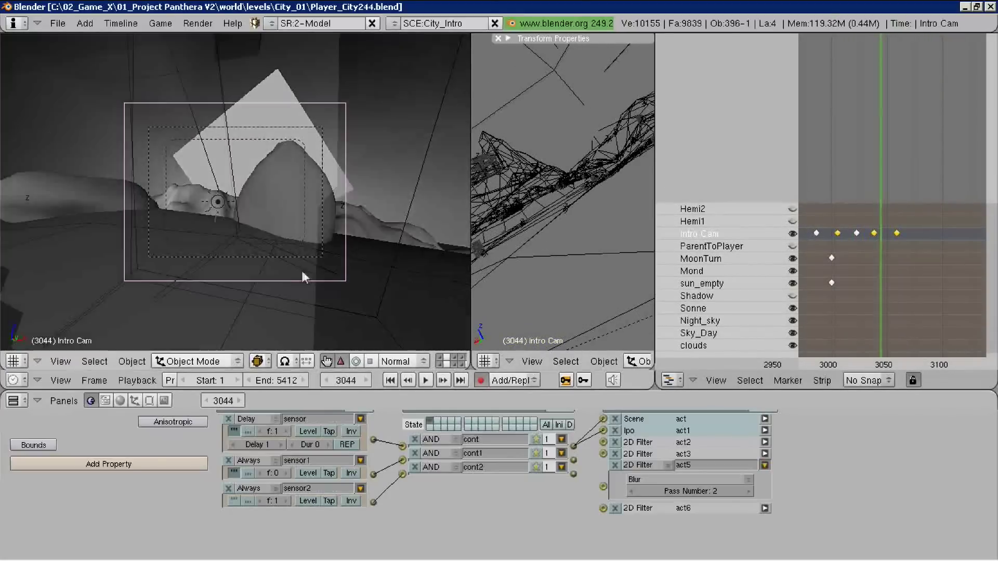
left_click(301, 237)
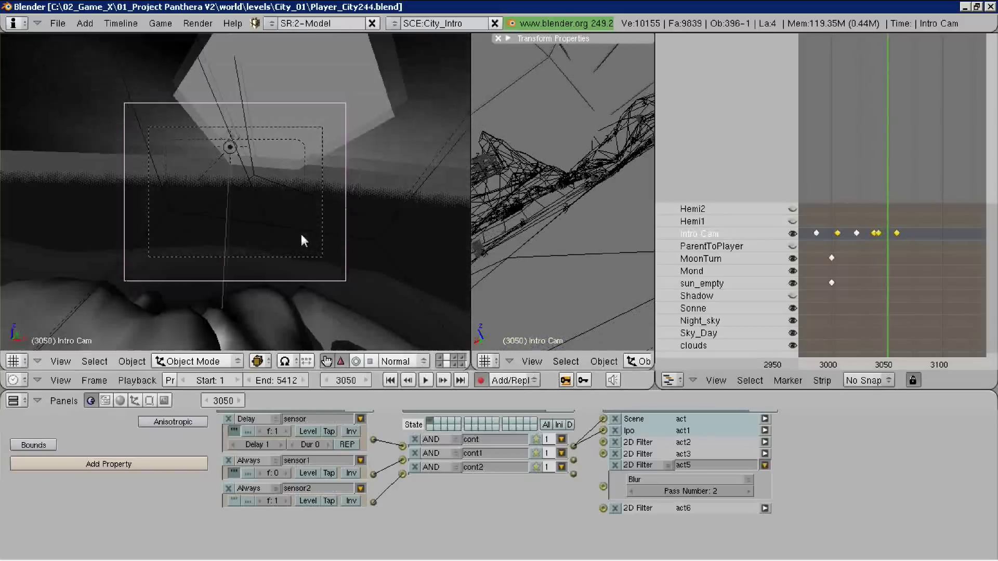
key("Up")
key("Up")
key("Up")
key("g")
left_click(200, 215)
key("Up")
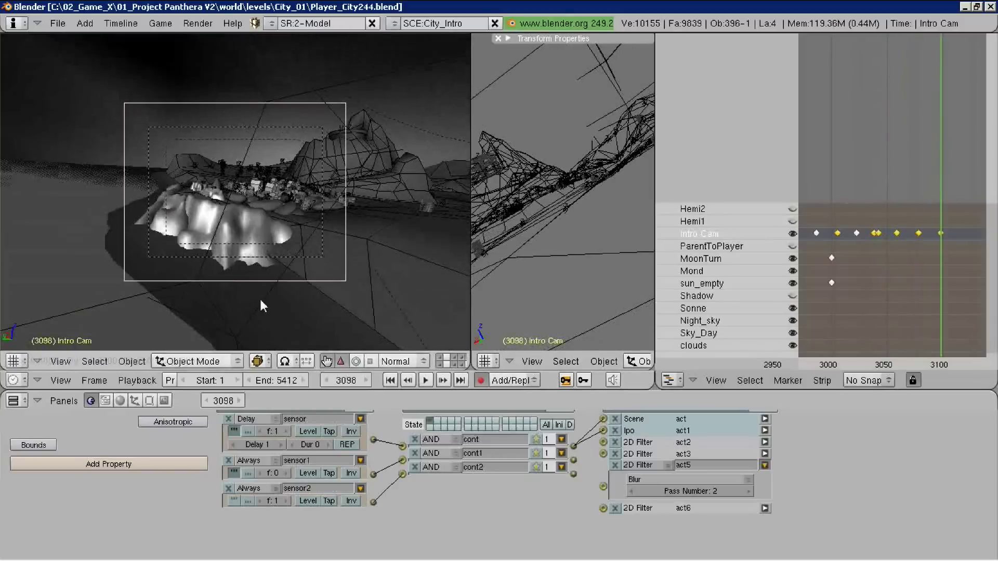
key("g")
left_click(260, 191)
- Rotate and push the Intro Cam along local Z at frame 3098, then return to frame 3038
key("r")
key("r")
left_click(289, 229)
key("g")
key("z")
key("z")
left_click(290, 197)
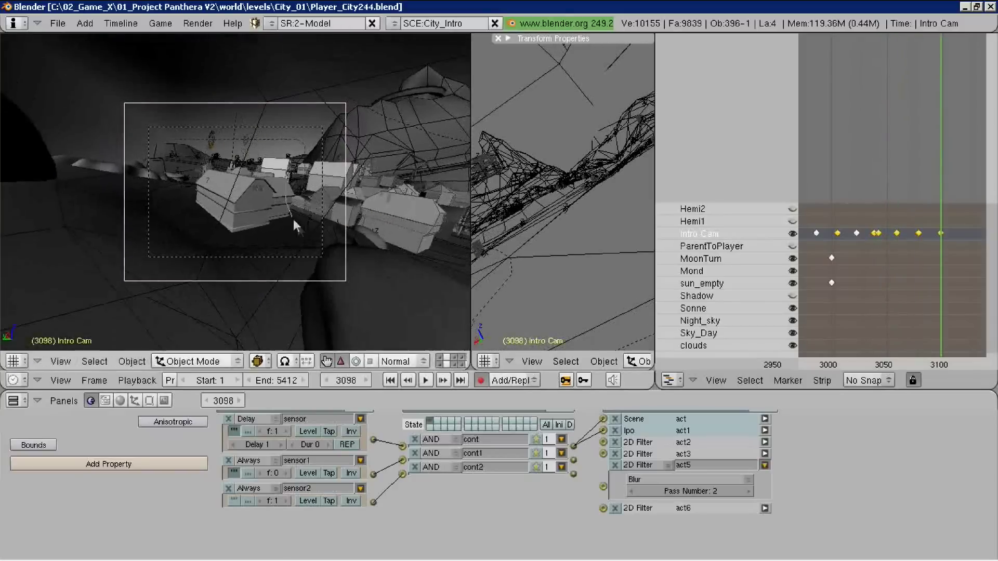
left_click(885, 222)
key("Down")
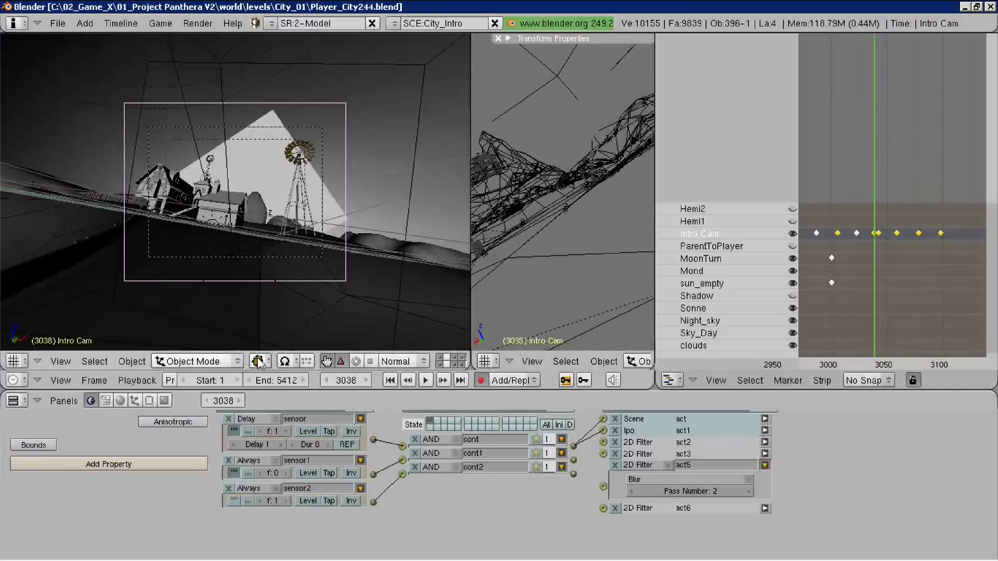
- Switch to textured view with sky, maximize the camera view, and bring up the File menu
key("alt+z")
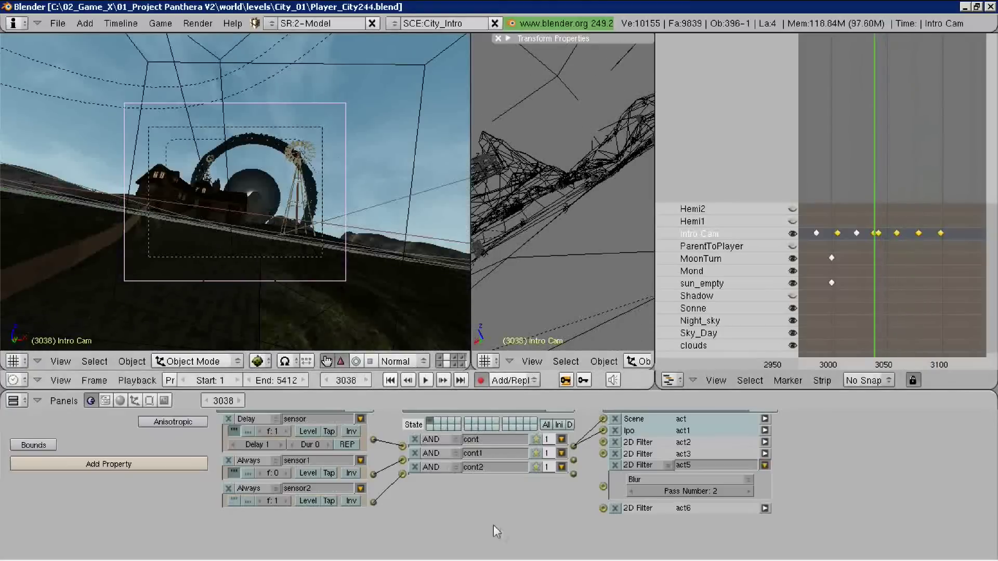
key("ctrl+Up")
key("ctrl+Up")
key("ctrl+Up")
left_click(57, 23)
- Save the scene as Player_City244.blend and run the flythrough in the game engine until Esc
left_click(78, 117)
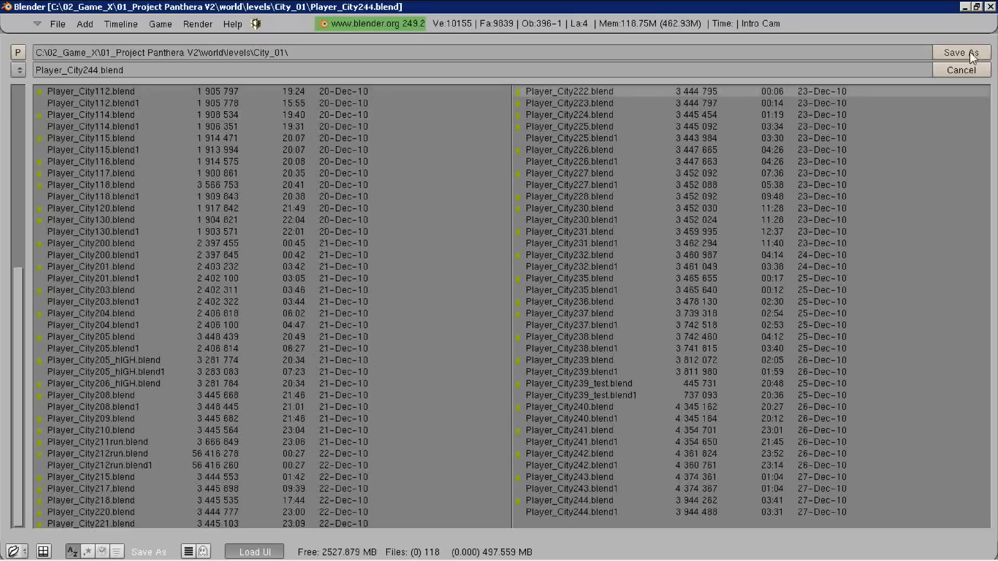
left_click(970, 52)
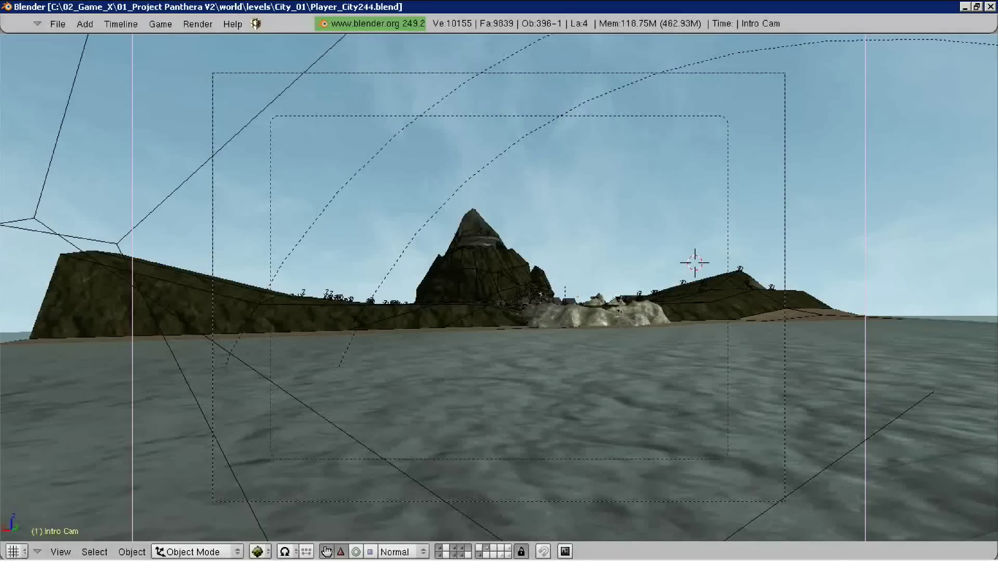
key("p")
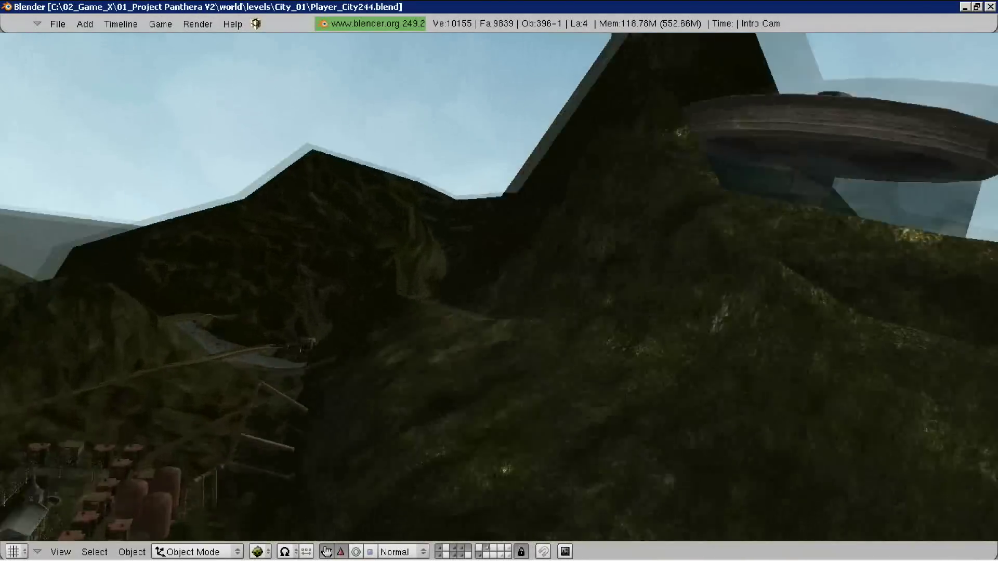
key("alt+Tab")
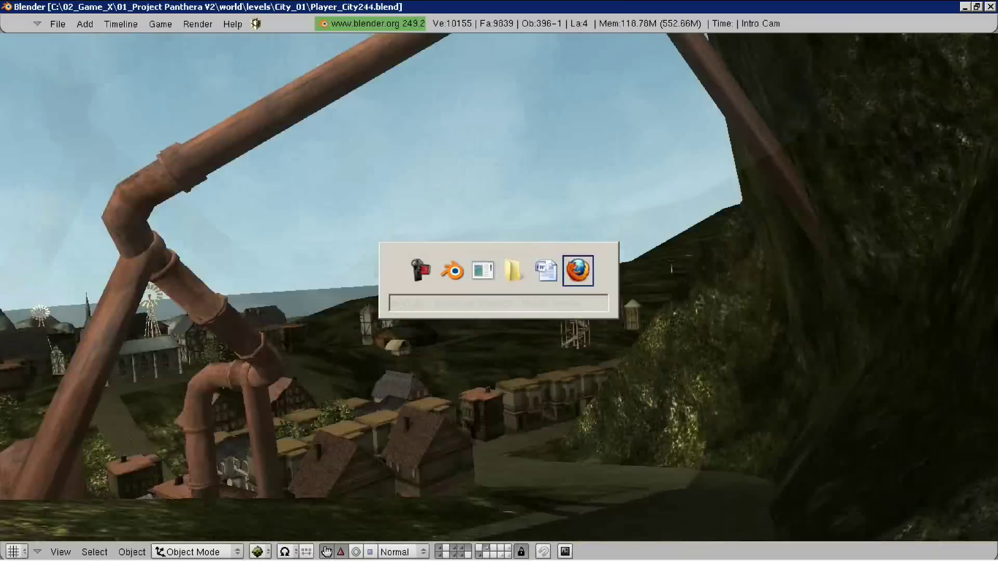
key("Escape")
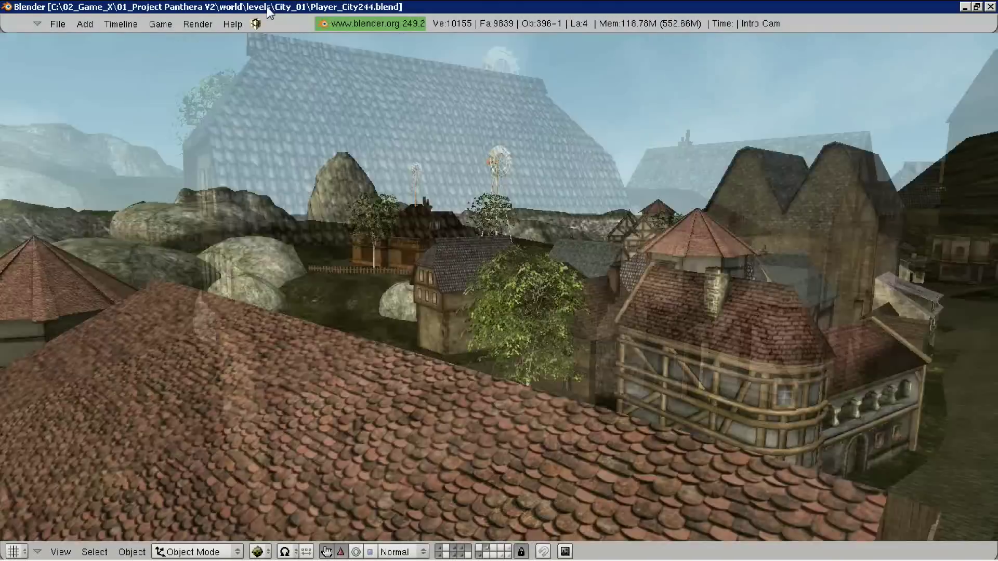
key("Escape")
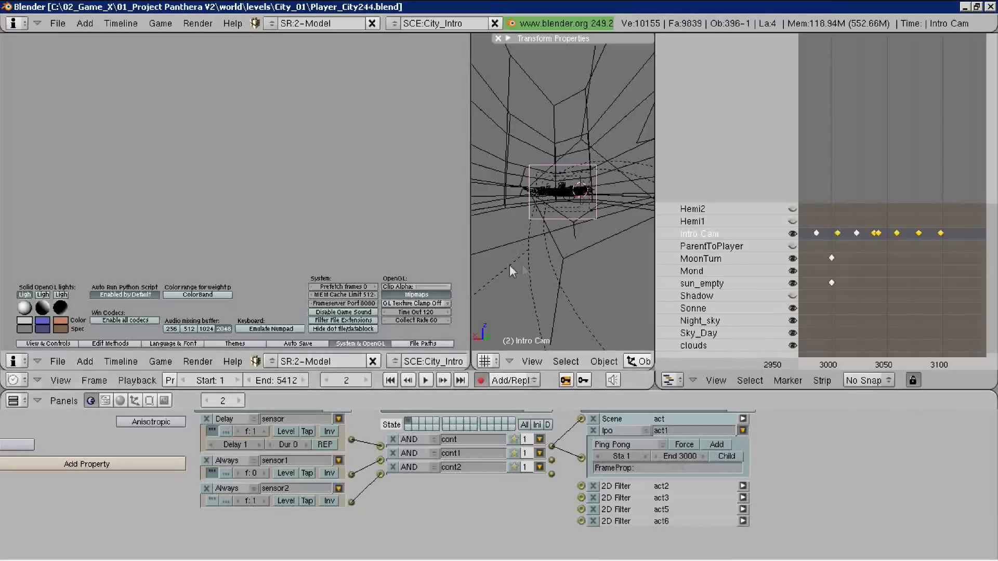
- Jump to frame 3099, switch to solid shading, and play the Intro Cam animation maximized
left_click(942, 179)
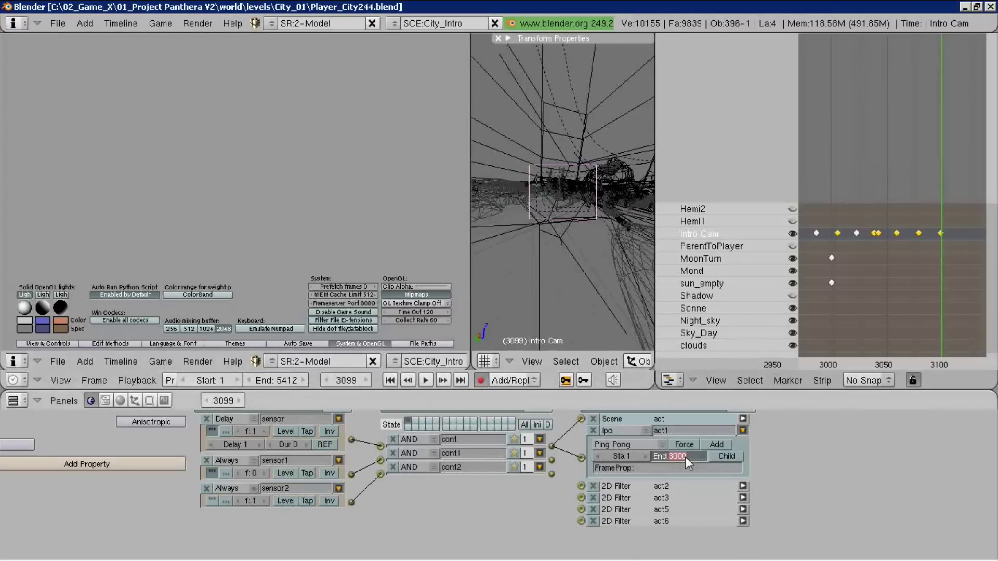
scroll(644, 361, "down", 3)
key("z")
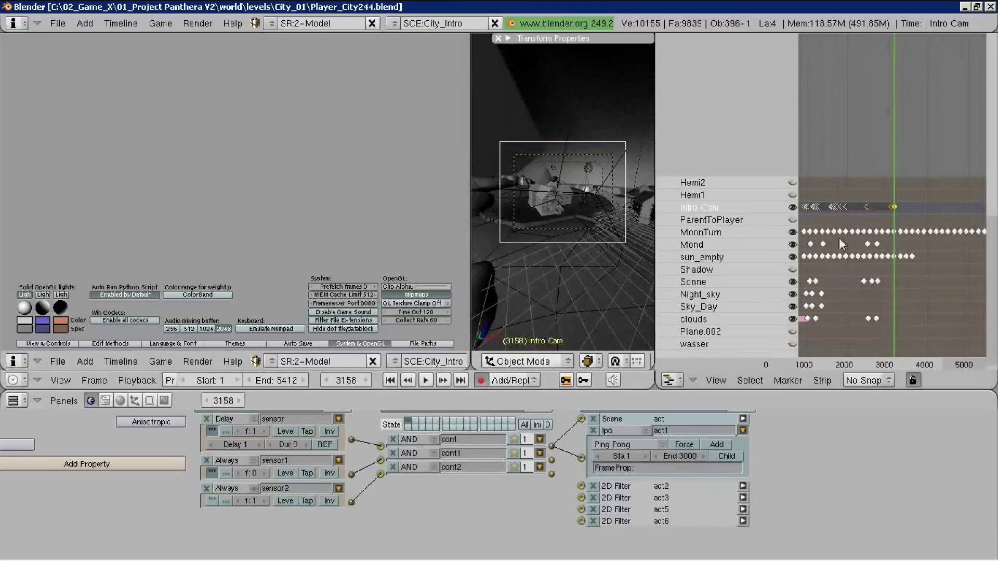
key("ctrl+Up")
key("ctrl+Right")
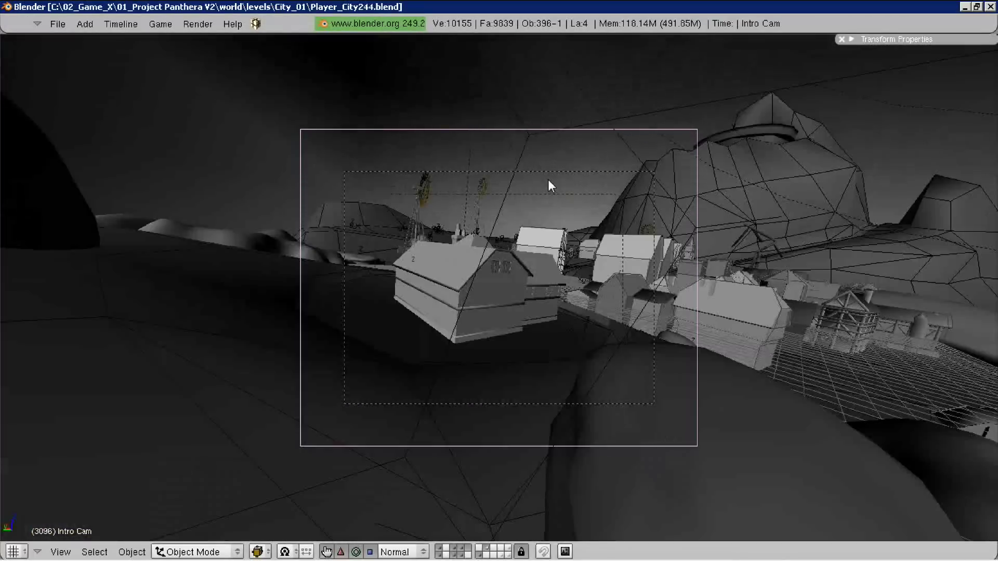
key("Escape")
key("ctrl+Left")
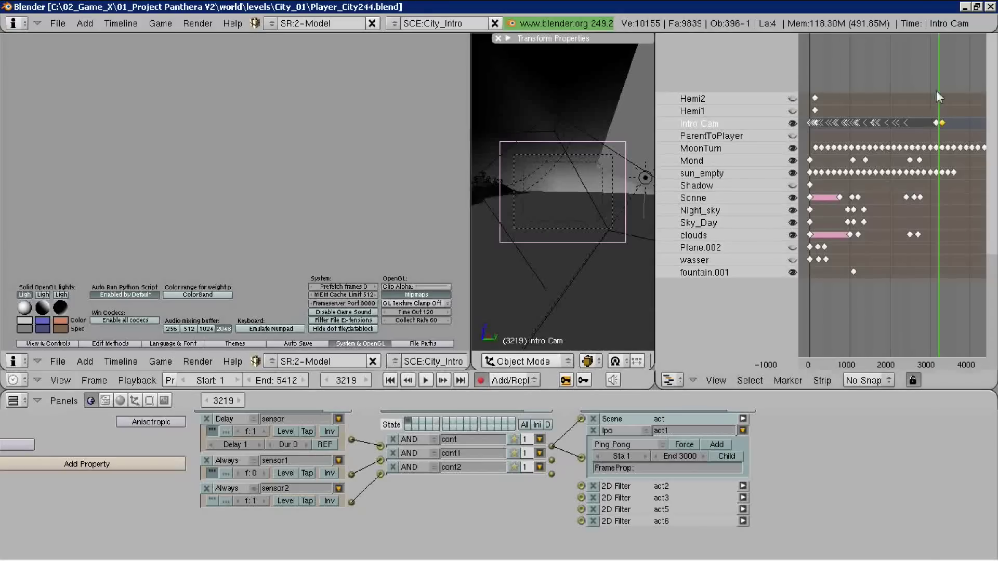
scroll(933, 156, "up", 5)
- Maximize the camera view in wireframe and run the intro flythrough in the game engine, then stop it
key("ctrl+Right")
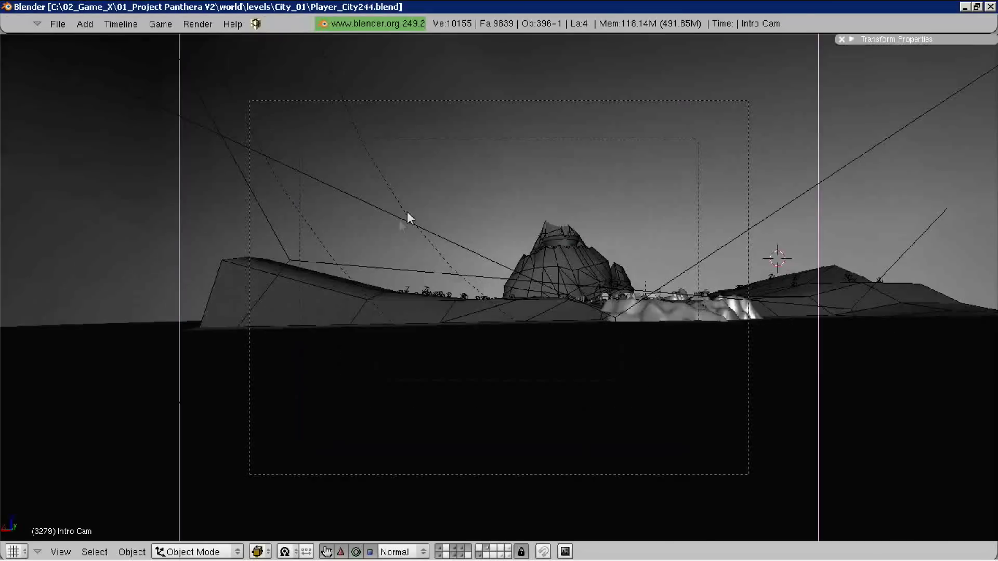
key("ctrl+Left")
key("ctrl+Right")
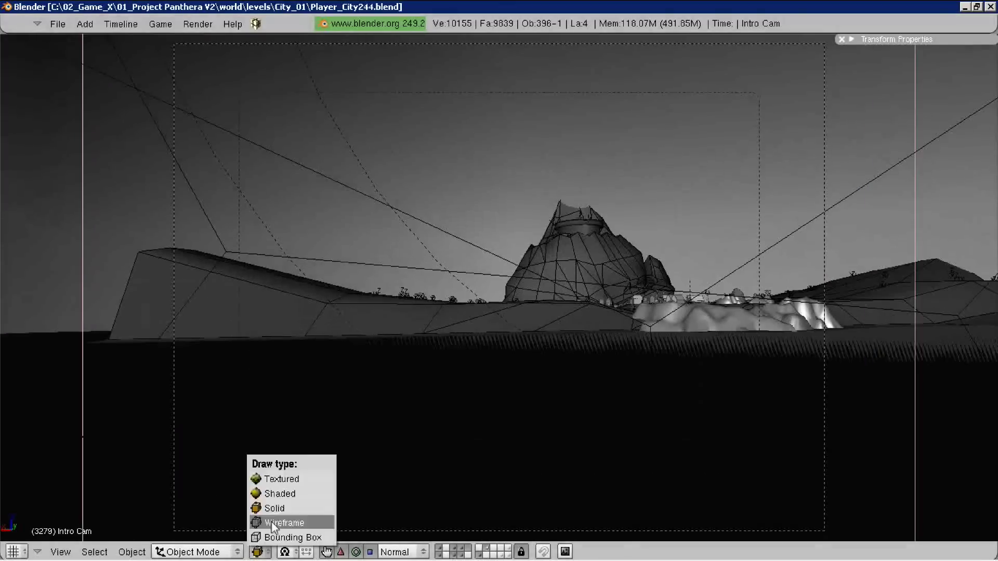
left_click(272, 523)
key("p")
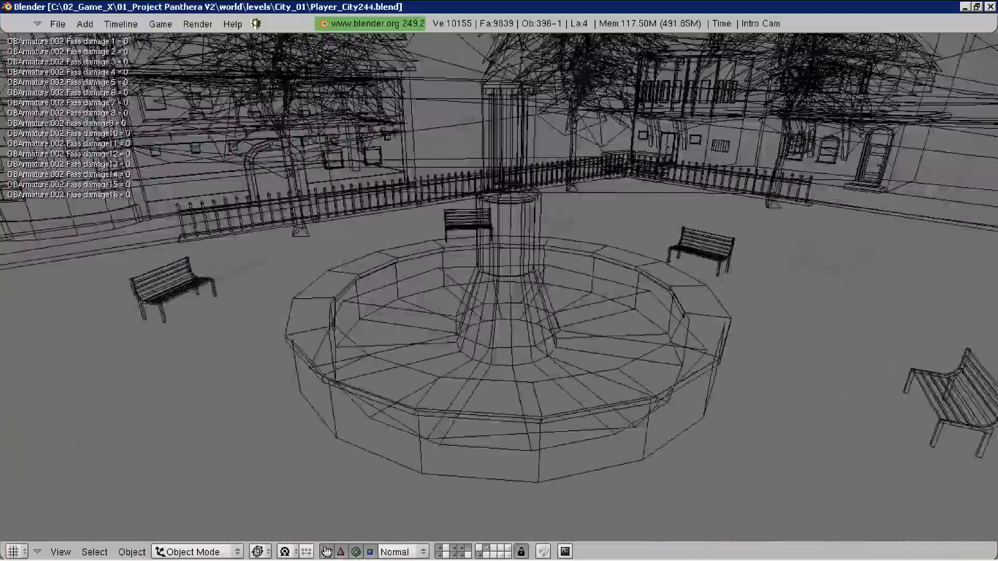
key("Escape")
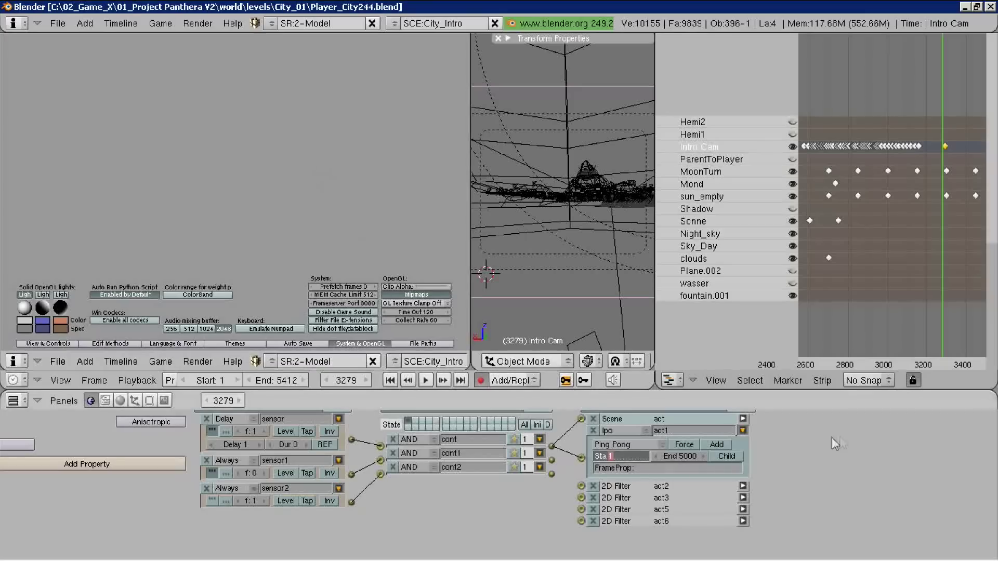
- Preview the intro flythrough in the game engine with the 3D view maximized
key("ctrl+Up")
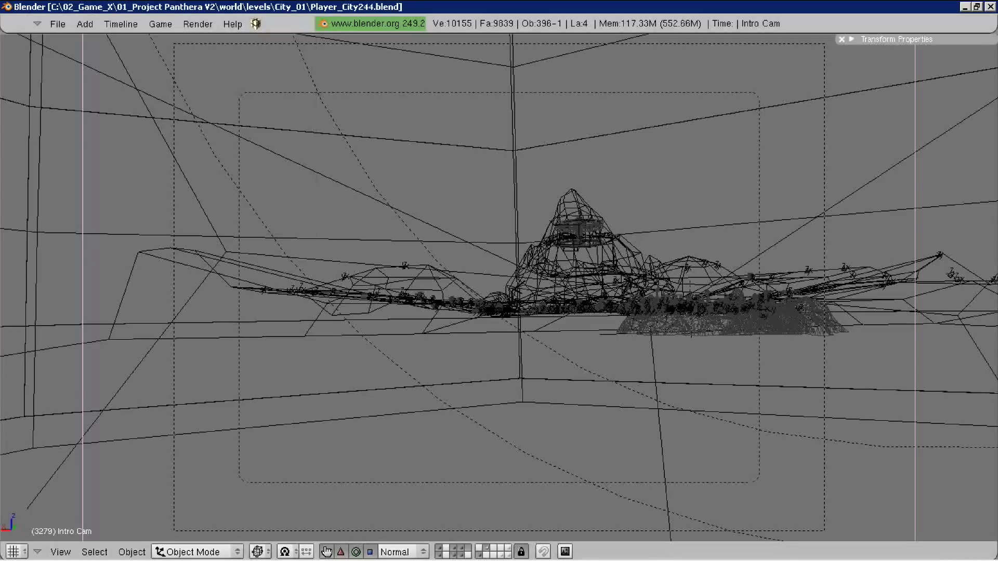
key("p")
key("Escape")
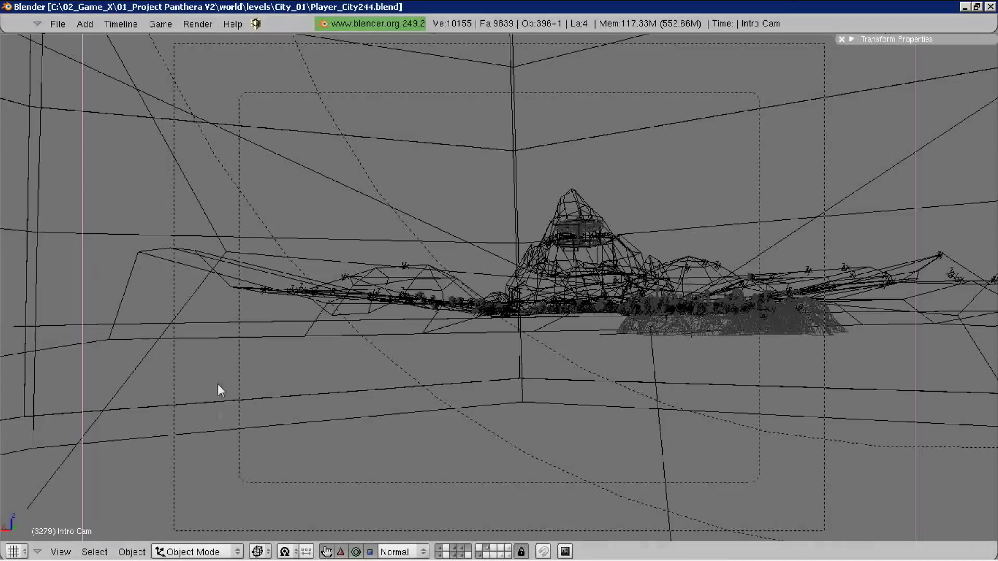
key("ctrl+Up")
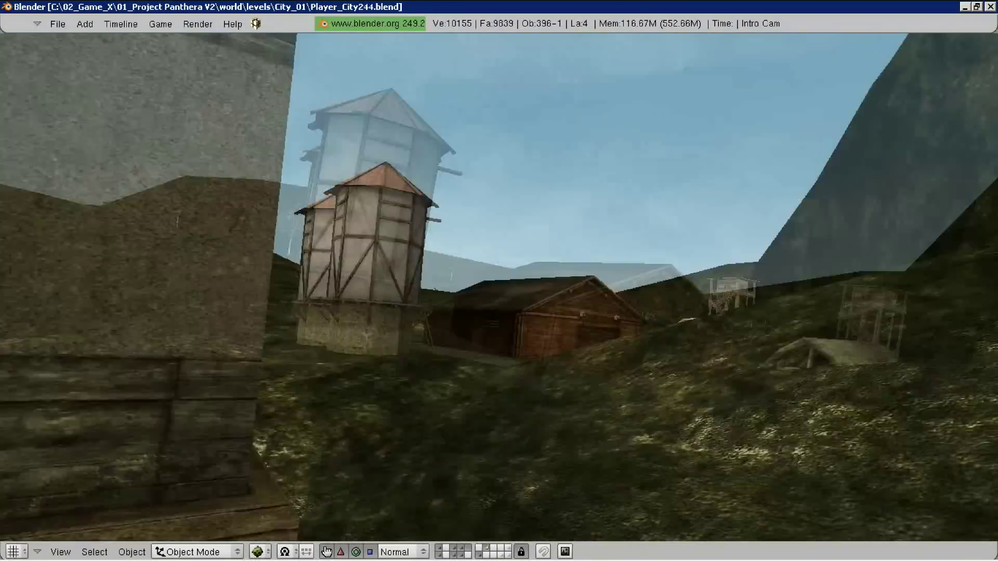
key("Escape")
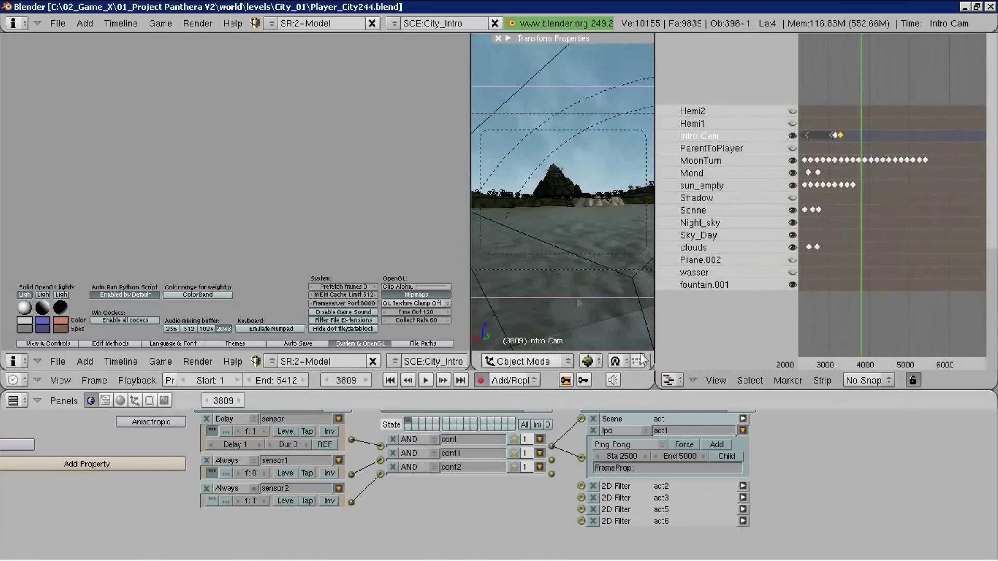
- Replay the flythrough full-window, restore the layout, and show the Ipo actuator's play-mode list
key("ctrl+Up")
key("p")
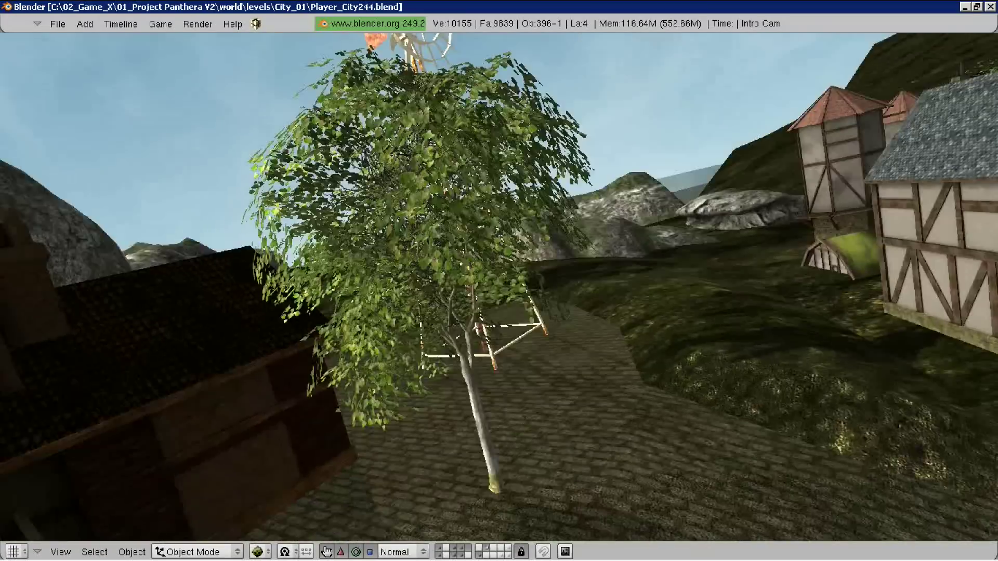
key("Escape")
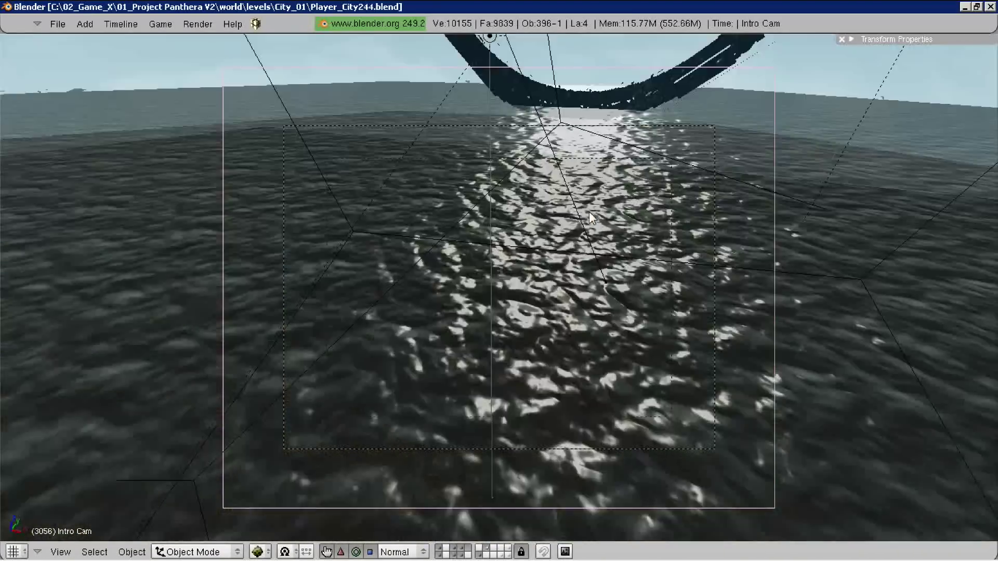
key("ctrl+Down")
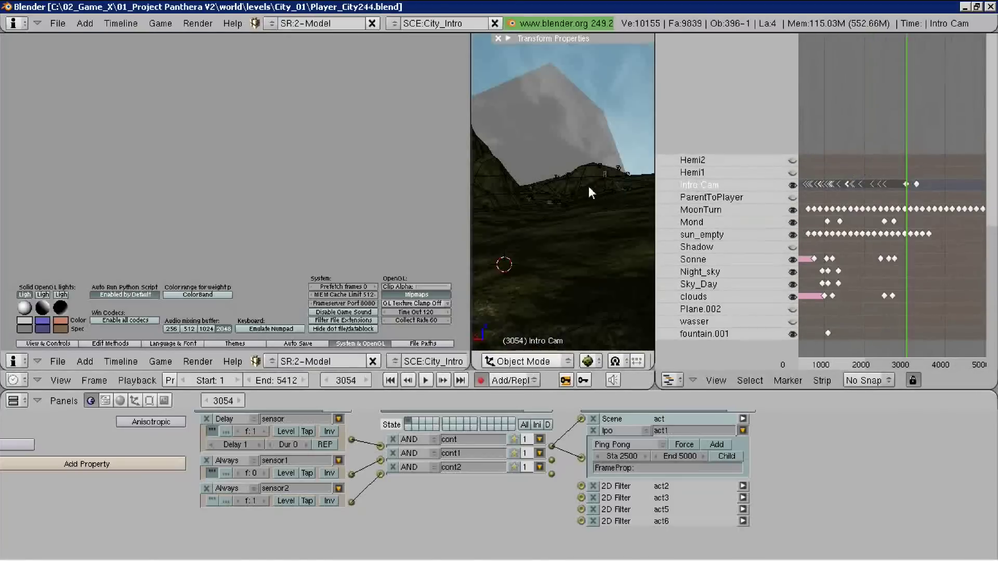
key("ctrl+Up")
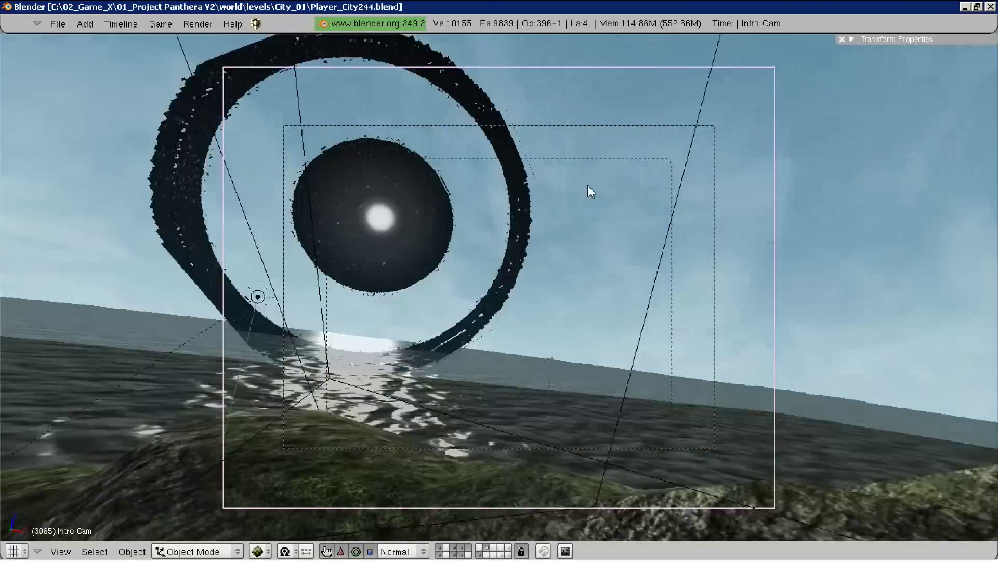
key("ctrl+Down")
left_click(614, 446)
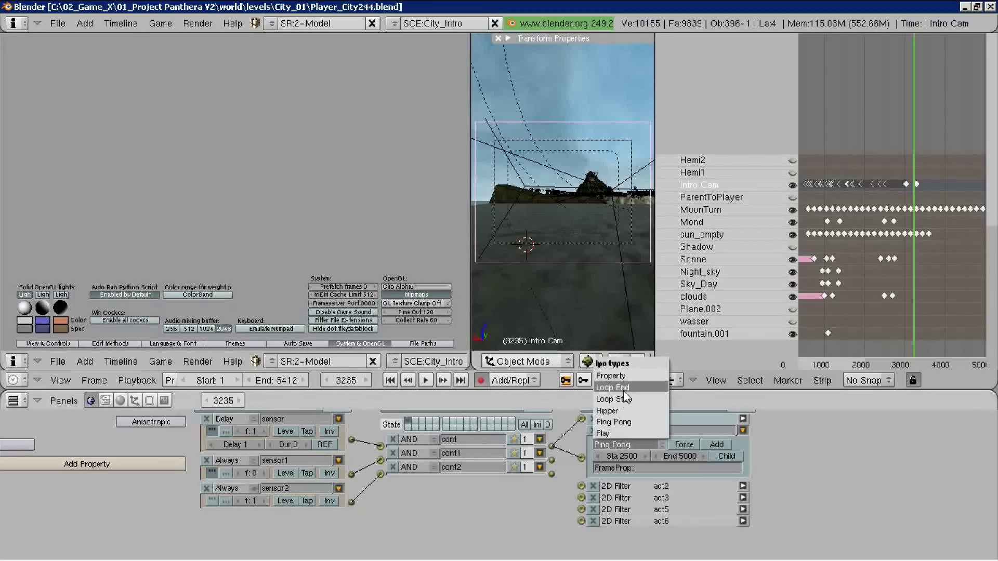
- Set the Ipo actuator to Loop End with End frame 3302 and test-run the game
left_click(624, 390)
key("ctrl+Up")
key("ctrl+Down")
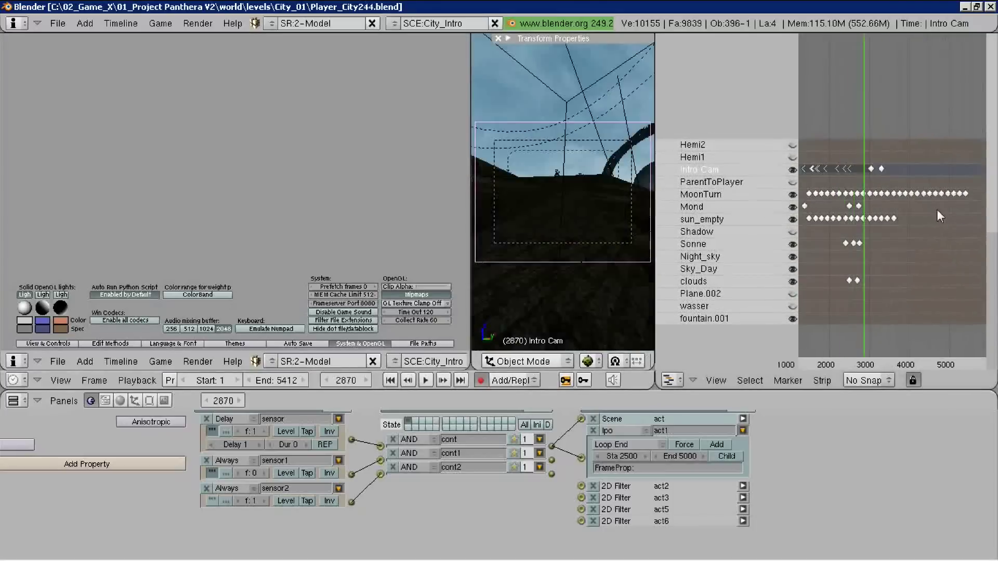
left_click(670, 455)
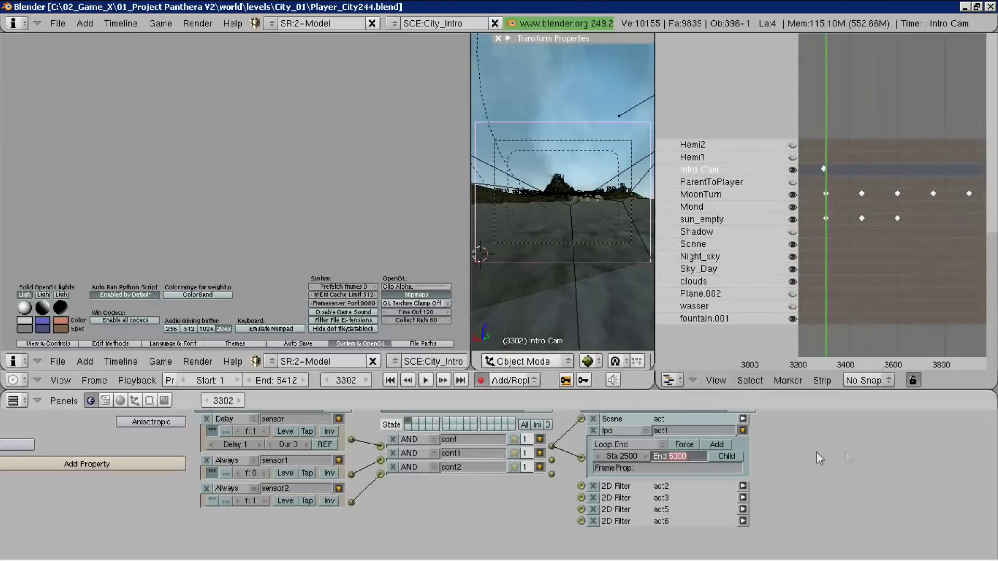
type("3302")
key("ctrl+Up")
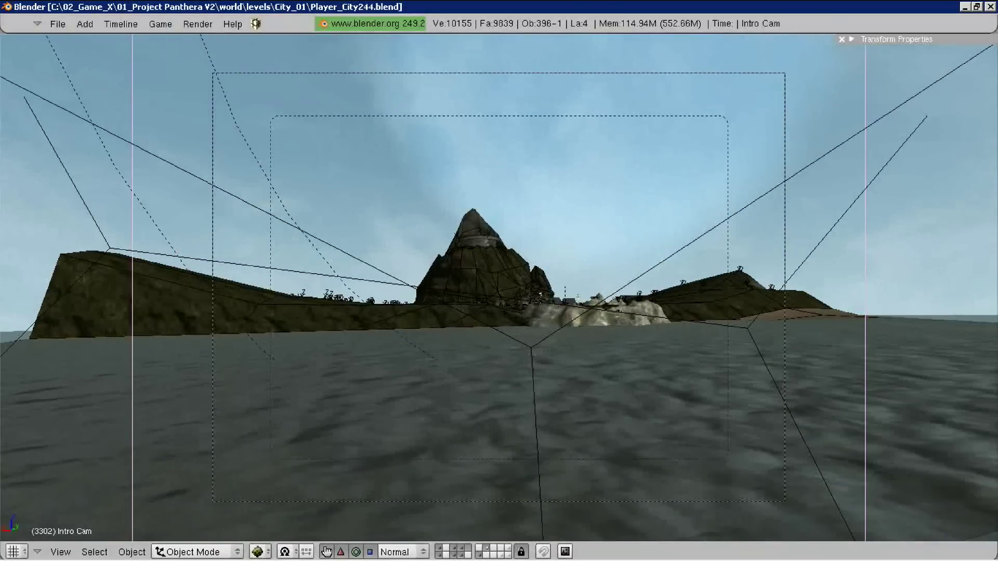
key("p")
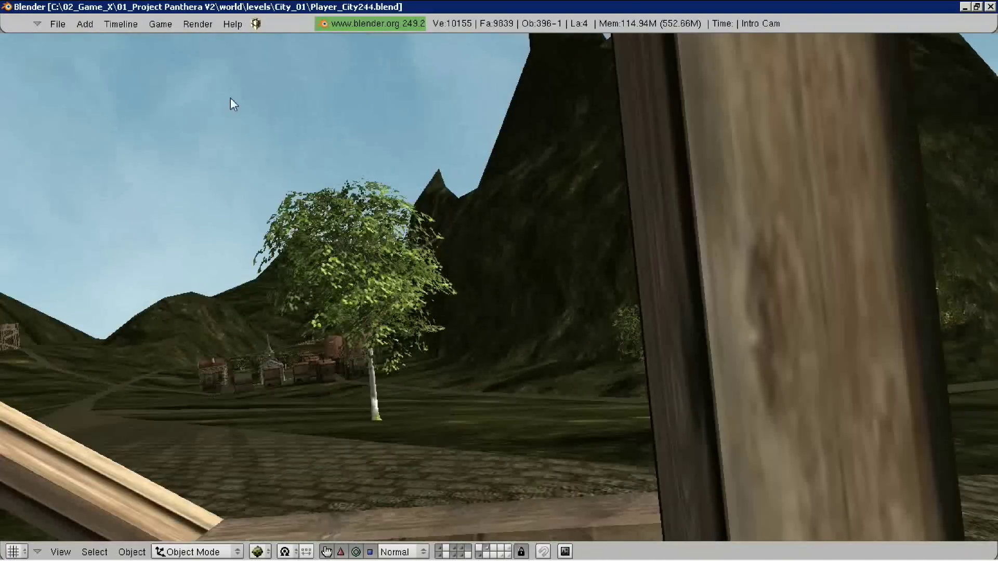
key("Escape")
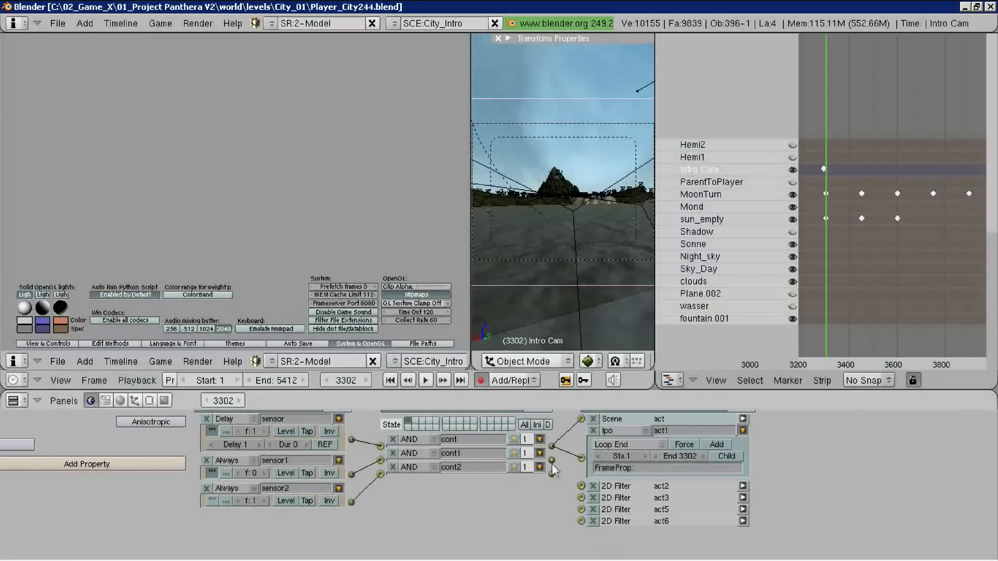
- Rewind to frame 1 and run the intro through to the main menu
key("ctrl+Up")
key("ctrl+Up")
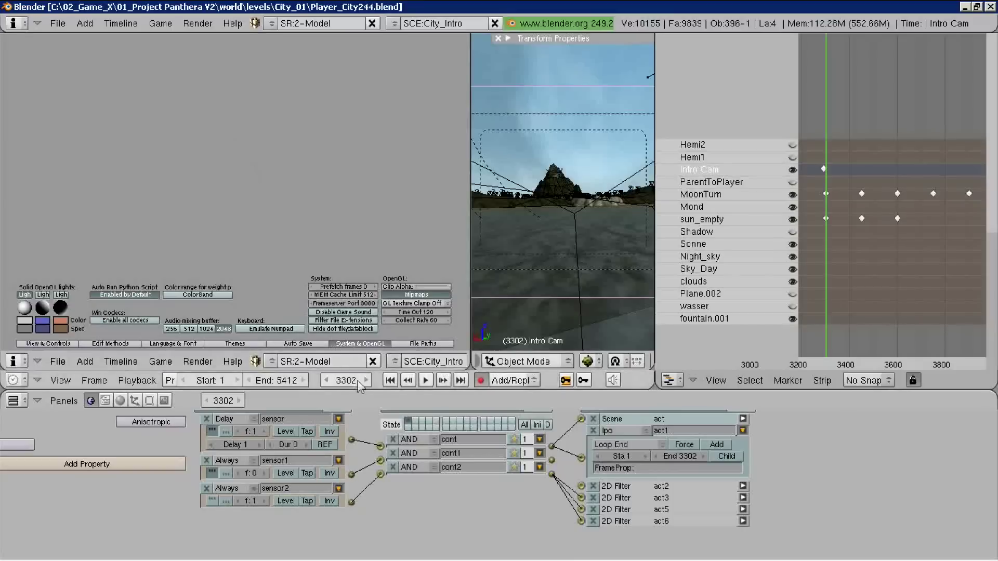
key("shift+Left")
key("ctrl+Up")
scroll(567, 139, "down", 1)
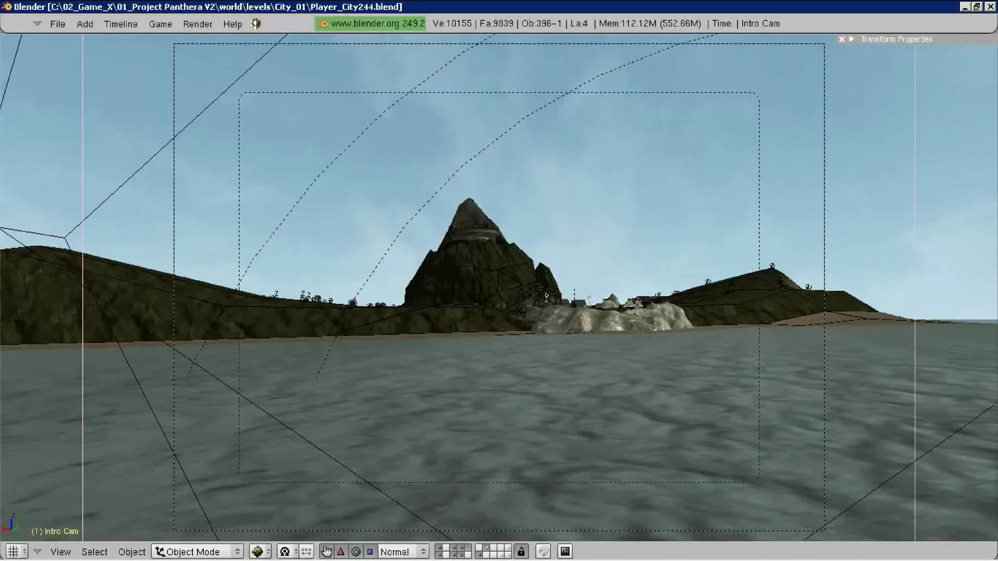
key("p")
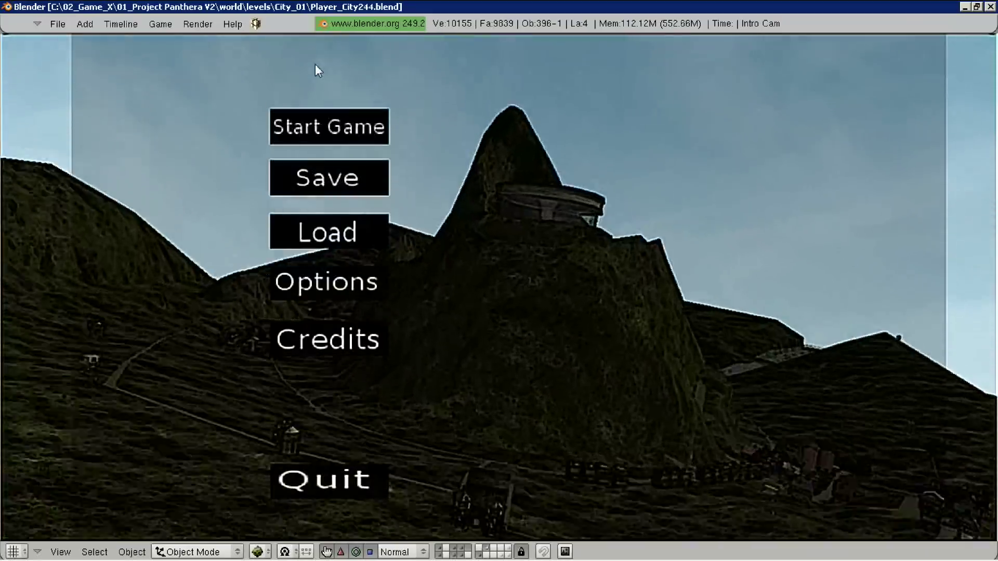
left_click(329, 126)
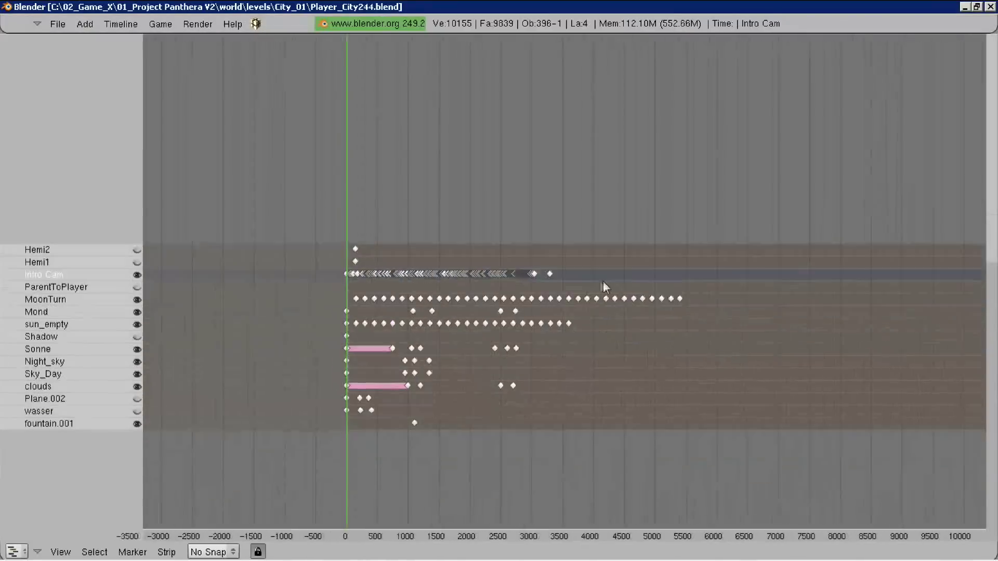
- Stretch the Intro Cam keyframes about 2× from frame 0 and start the slower flythrough test
right_click(234, 274)
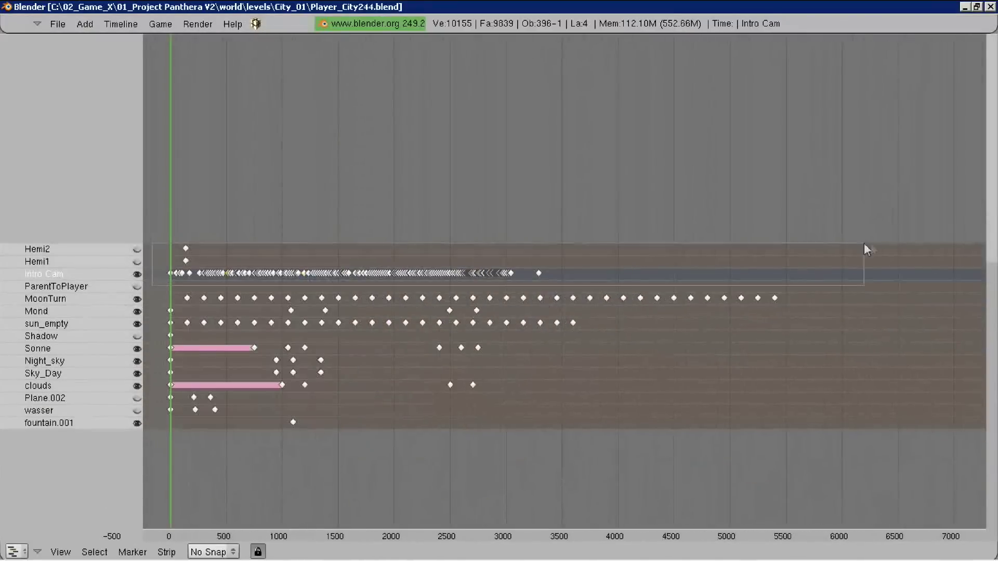
key("shift+Left")
key("s")
left_click(300, 229)
left_click(902, 245)
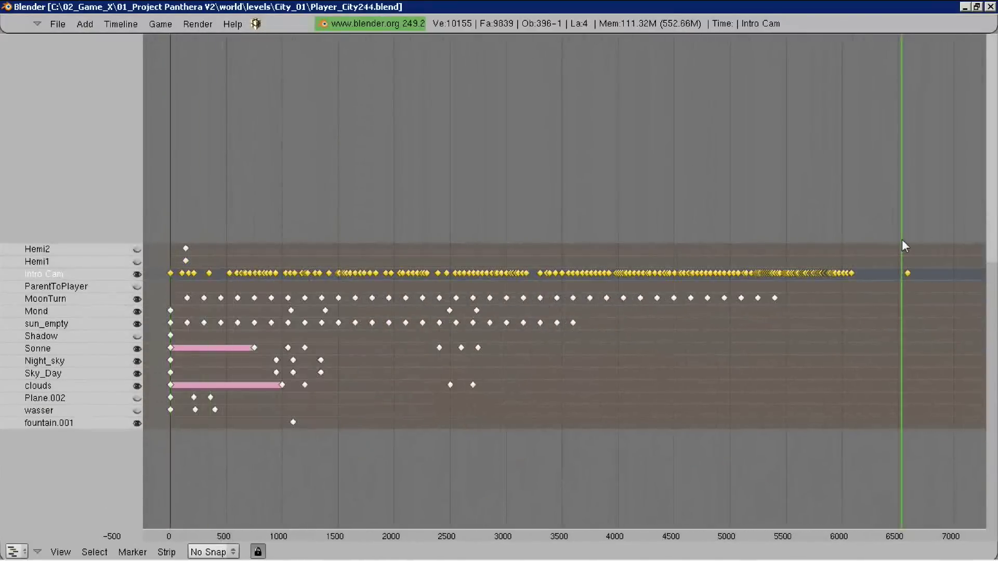
key("ctrl+Down")
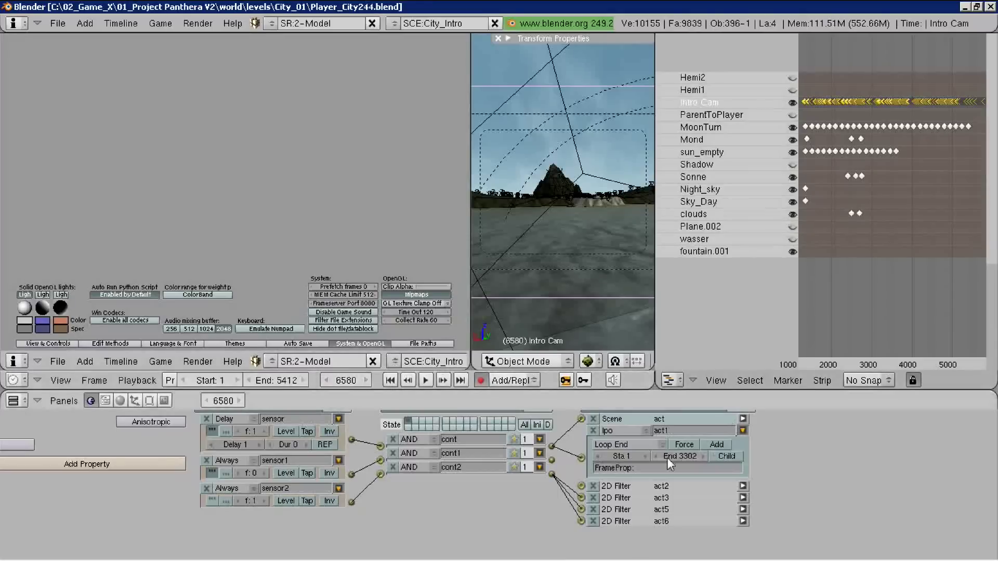
key("ctrl+Up")
left_click(160, 23)
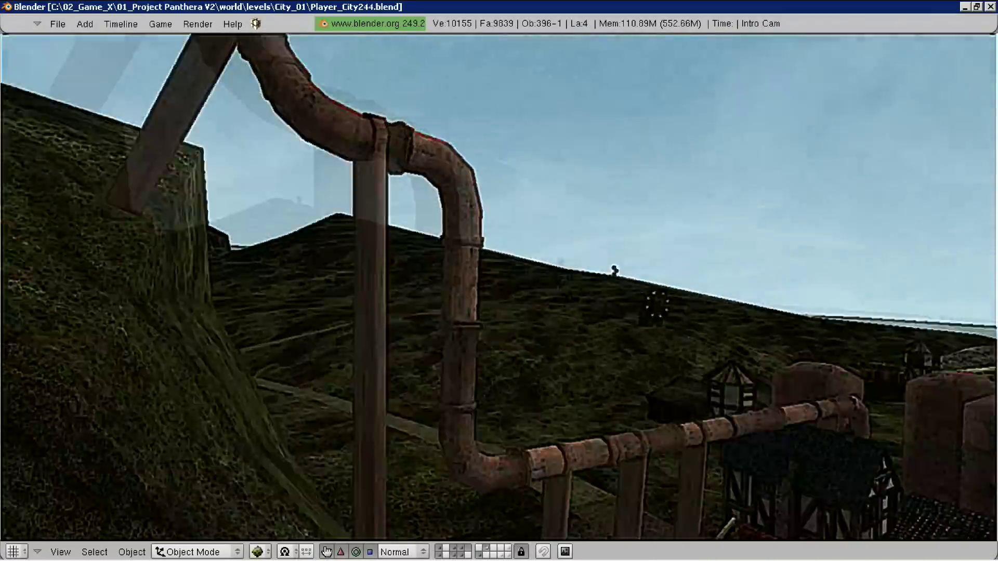
- Stop the running game, check the Game menu options, and restart the intro from the sea view
key("Escape")
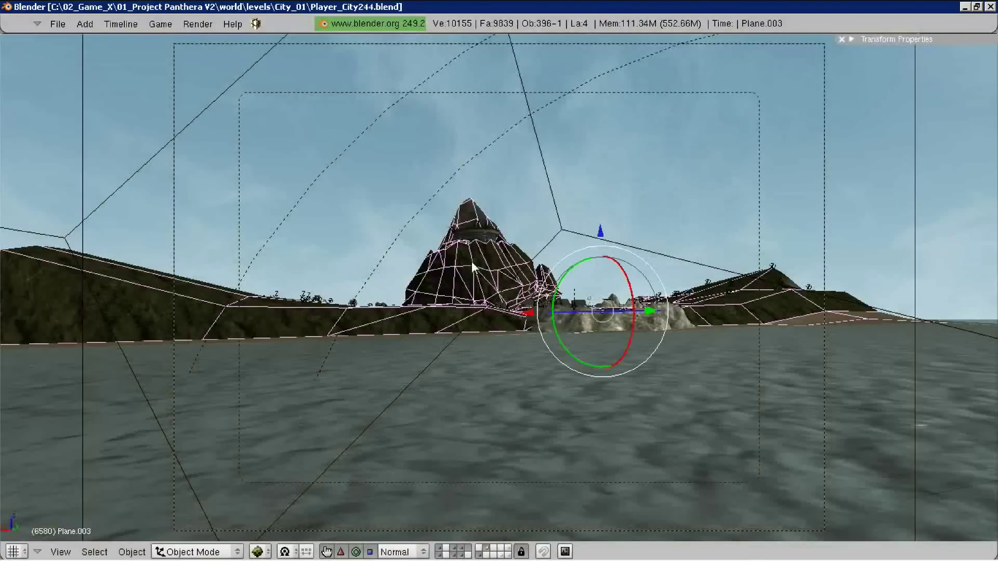
key("ctrl+Down")
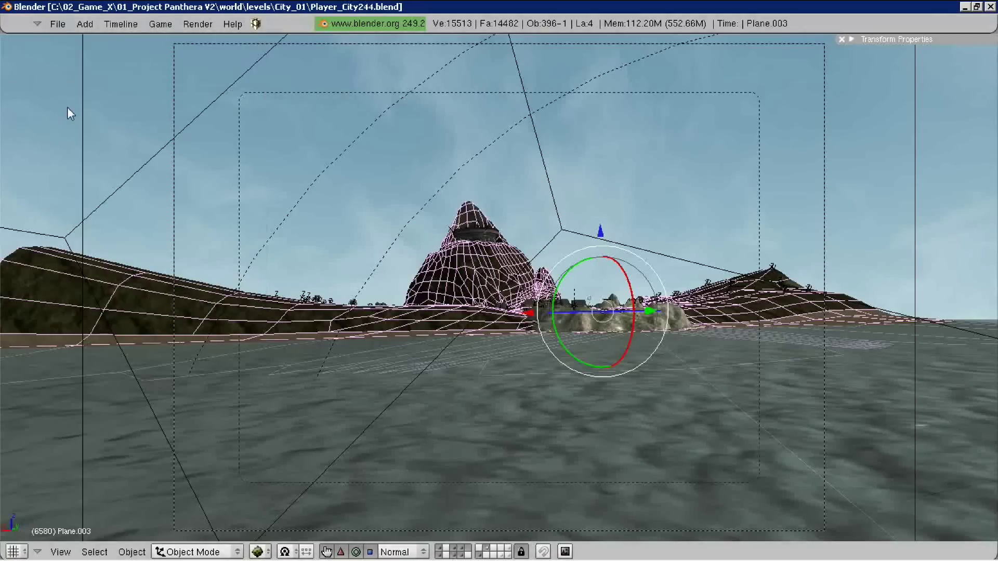
key("ctrl+u")
left_click(161, 24)
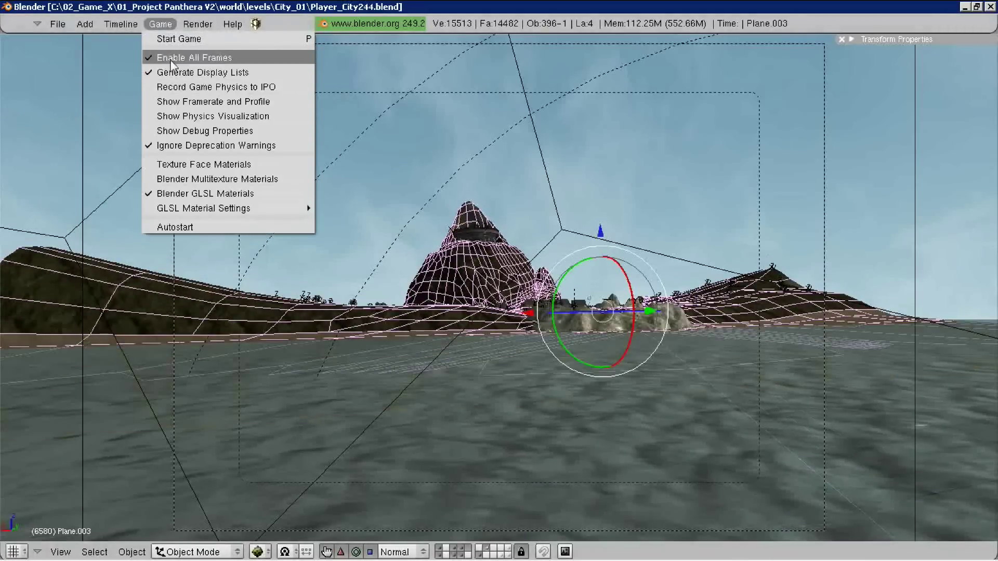
key("p")
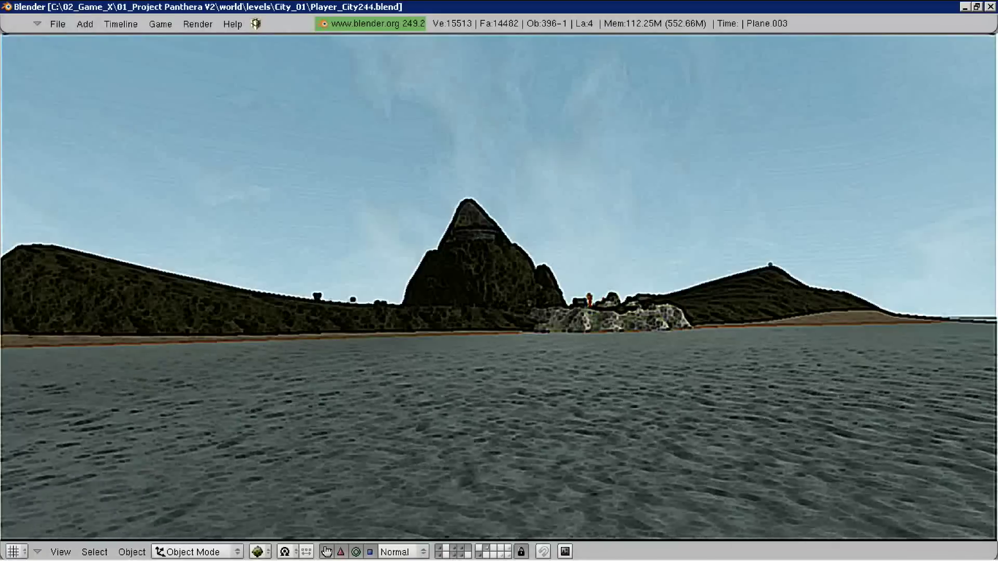